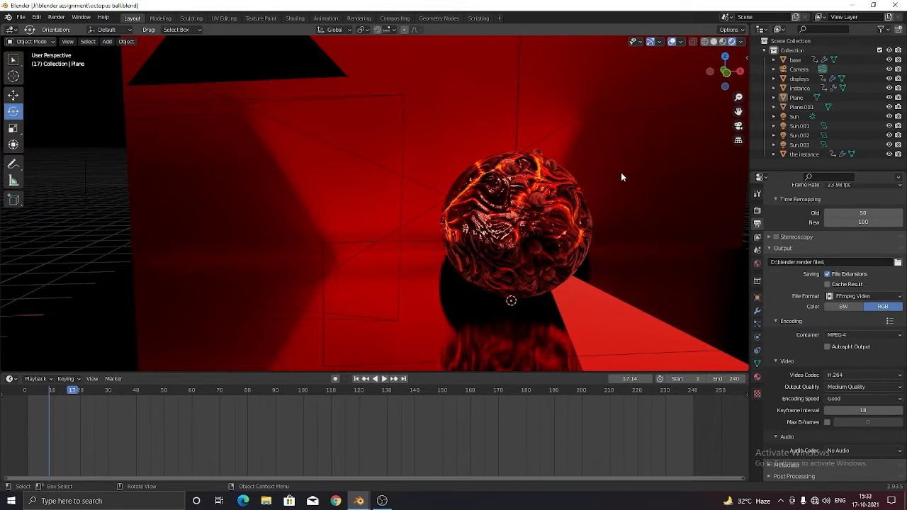
pyautogui.scroll(-4, 617, 183)
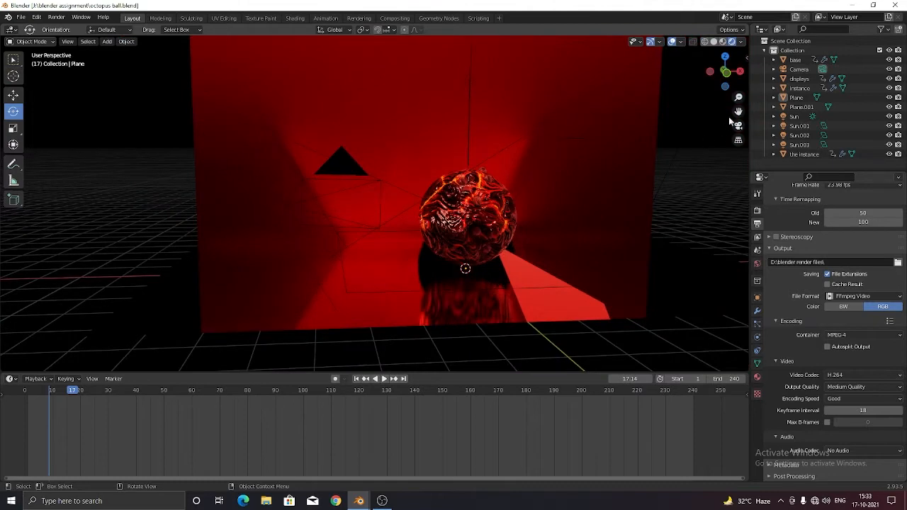
pyautogui.moveTo(739, 111); pyautogui.dragTo(722, 120)
pyautogui.scroll(2, 656, 174)
pyautogui.scroll(-1, 657, 175)
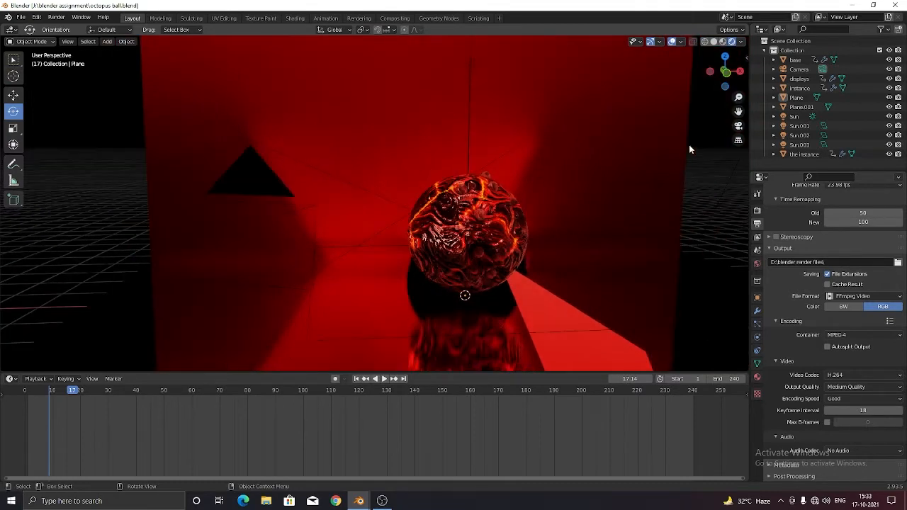
pyautogui.moveTo(719, 80); pyautogui.dragTo(678, 216)
# - Switch to the other, empty Blender window and add an ico sphere with 5 subdivisions
pyautogui.moveTo(359, 501)
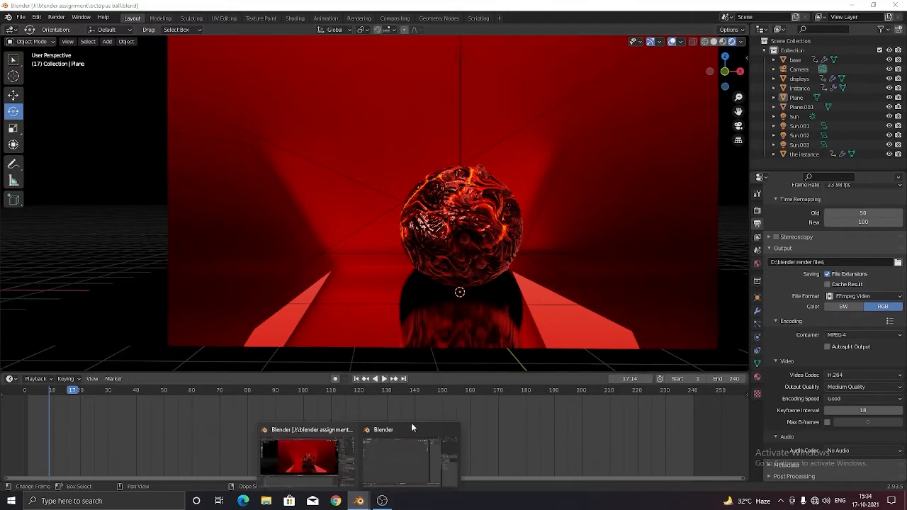
pyautogui.click(411, 426)
pyautogui.moveTo(592, 73); pyautogui.dragTo(416, 165)
pyautogui.hotkey('shift', 'a')
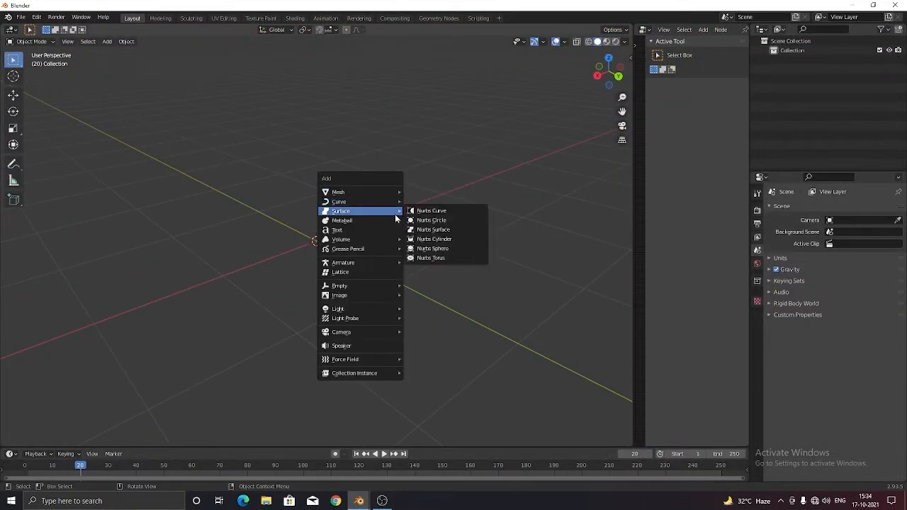
pyautogui.moveTo(385, 191)
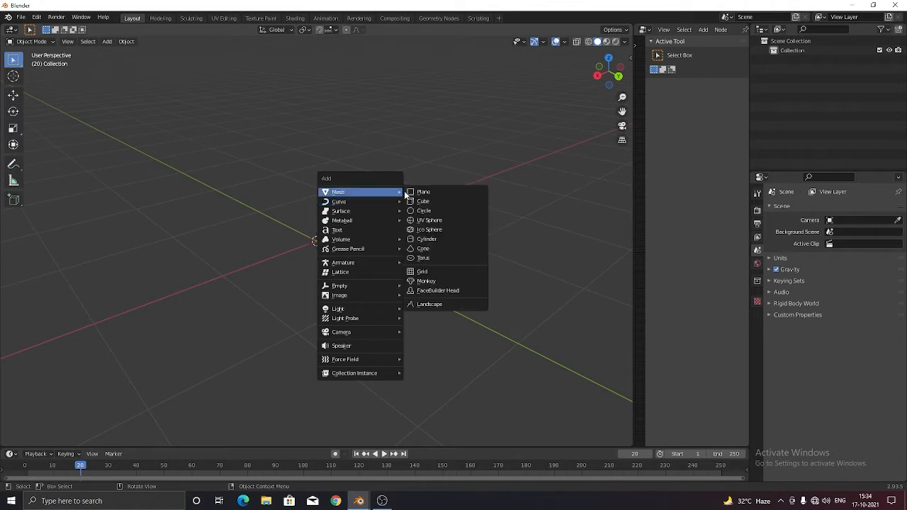
pyautogui.click(442, 230)
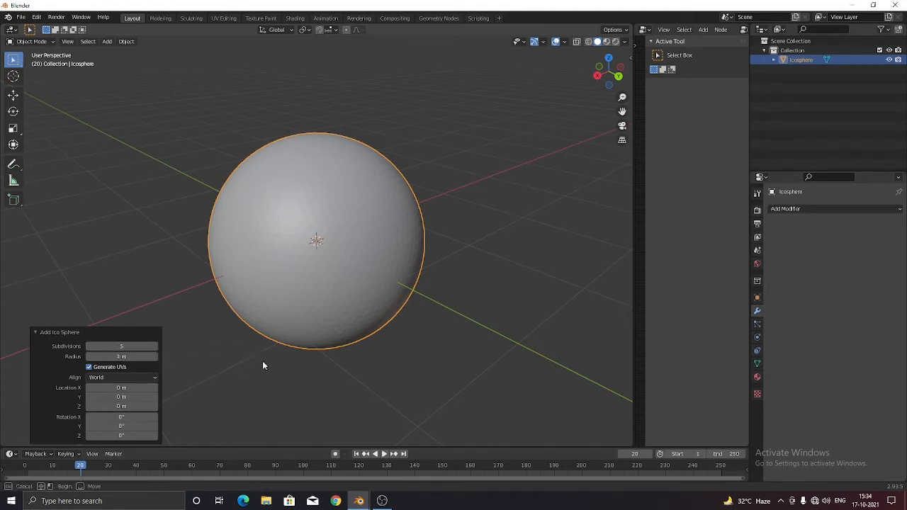
pyautogui.moveTo(620, 83); pyautogui.dragTo(585, 87)
pyautogui.click(334, 256)
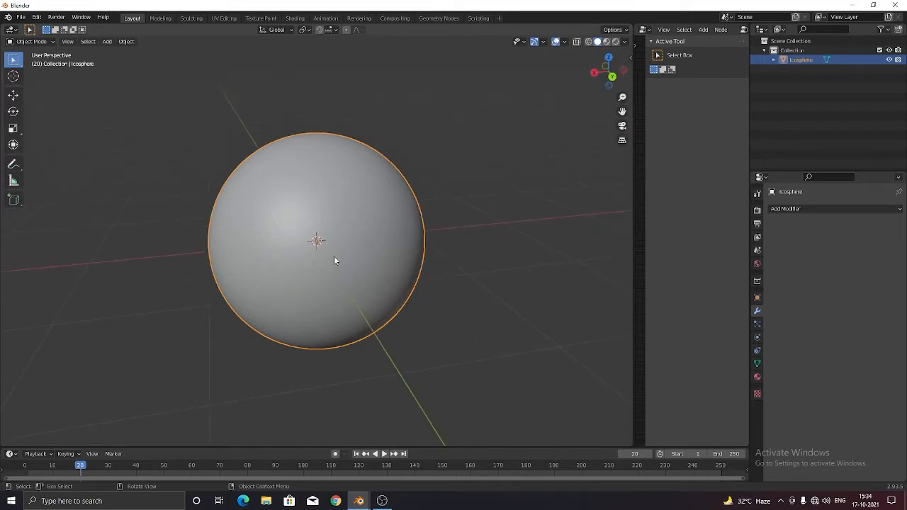
# - Rename the ico sphere object to base
pyautogui.scroll(-3, 334, 256)
pyautogui.doubleClick(806, 60)
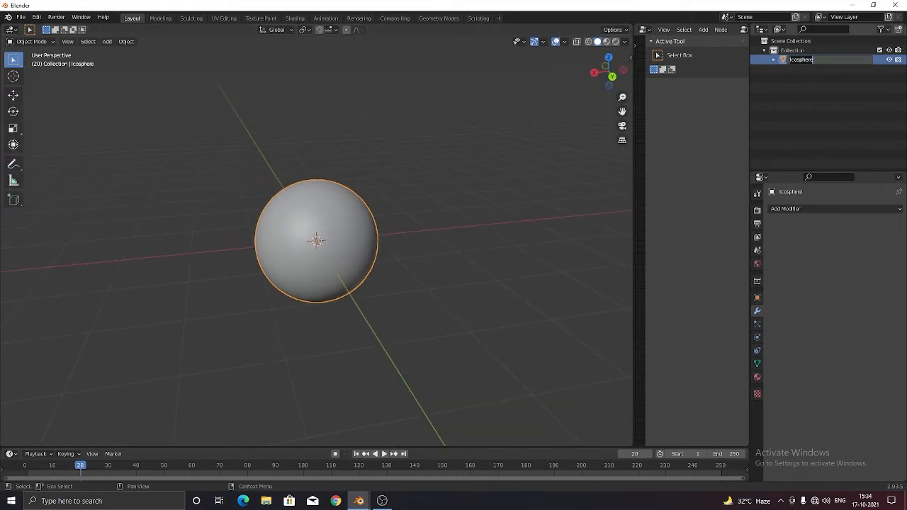
pyautogui.write('Base')
pyautogui.press('Return')
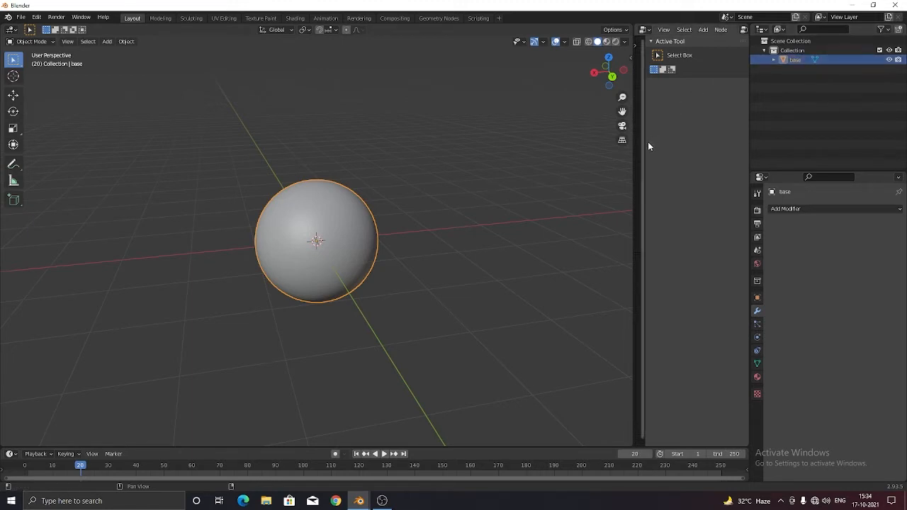
# - Enlarge the node editor and create a new geometry node tree named base on the sphere
pyautogui.moveTo(642, 153); pyautogui.dragTo(298, 178)
pyautogui.click(508, 30)
pyautogui.doubleClick(508, 30)
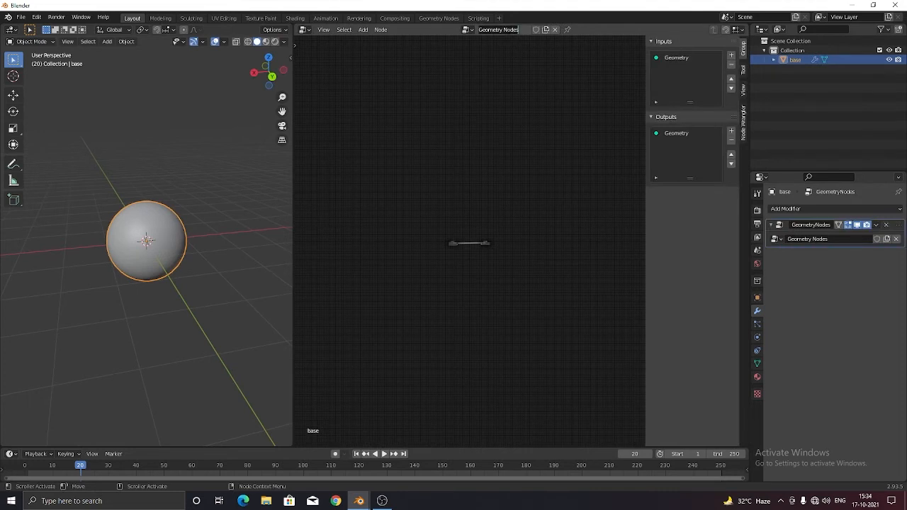
pyautogui.press('BackSpace')
pyautogui.write('base')
pyautogui.press('Return')
# - Insert a Point Distribute node on the link between Group Input and Group Output
pyautogui.scroll(8, 525, 252)
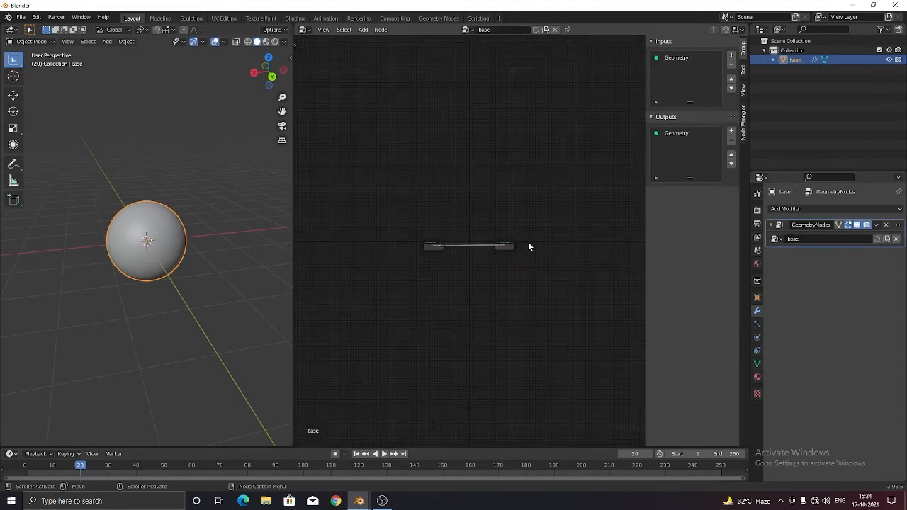
pyautogui.hotkey('shift', 'a')
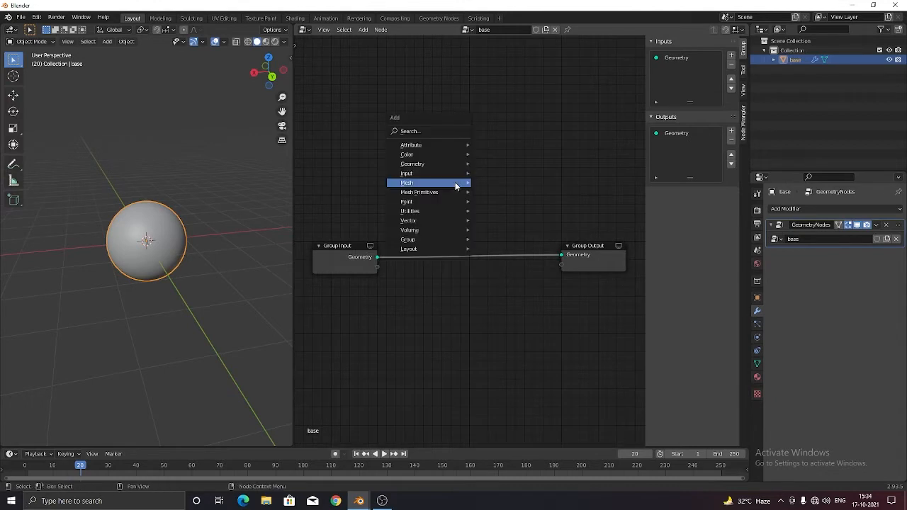
pyautogui.click(442, 134)
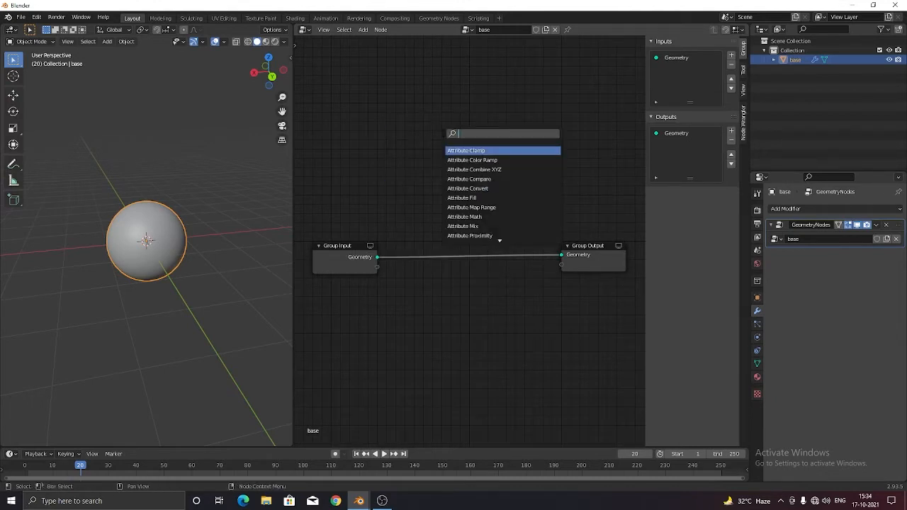
pyautogui.write('point dis')
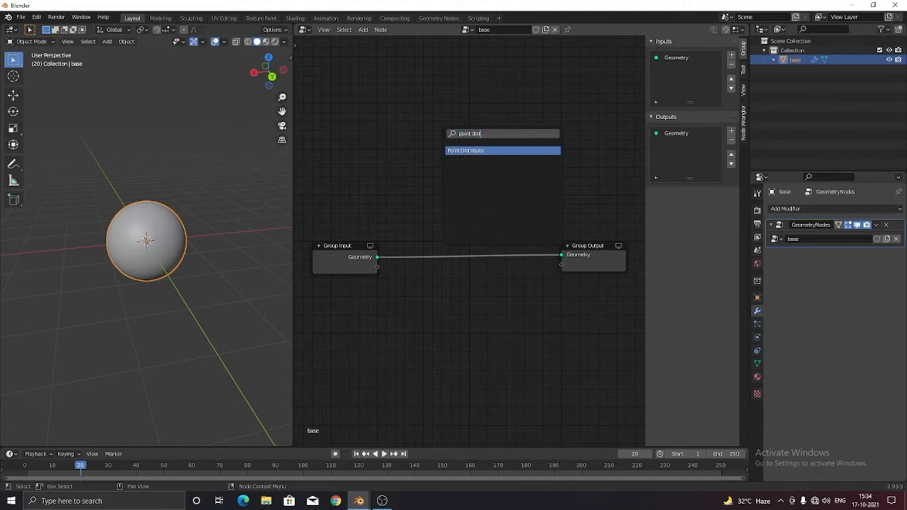
pyautogui.press('Return')
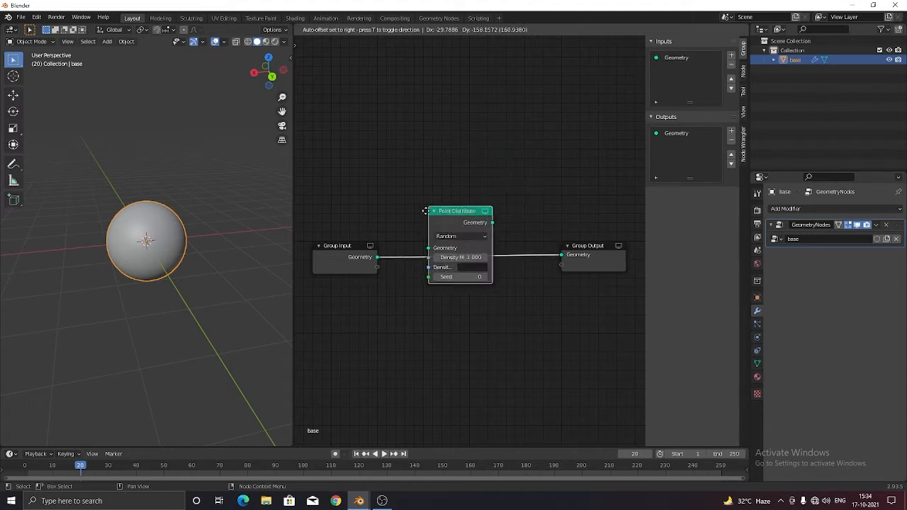
pyautogui.click(421, 230)
# - Set the Point Distribute node to Poisson Disk with a maximum density of 50 and a minimum distance of 0.5 m
pyautogui.moveTo(264, 75); pyautogui.dragTo(172, 156)
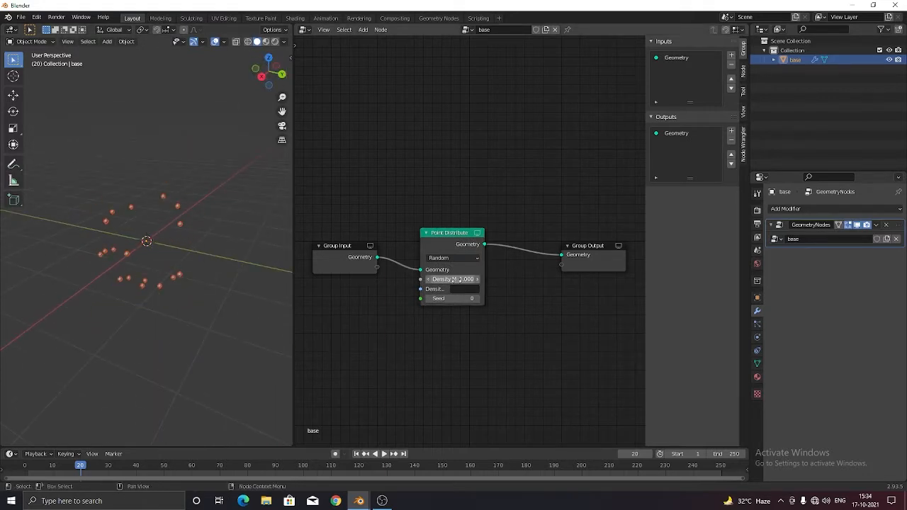
pyautogui.click(465, 260)
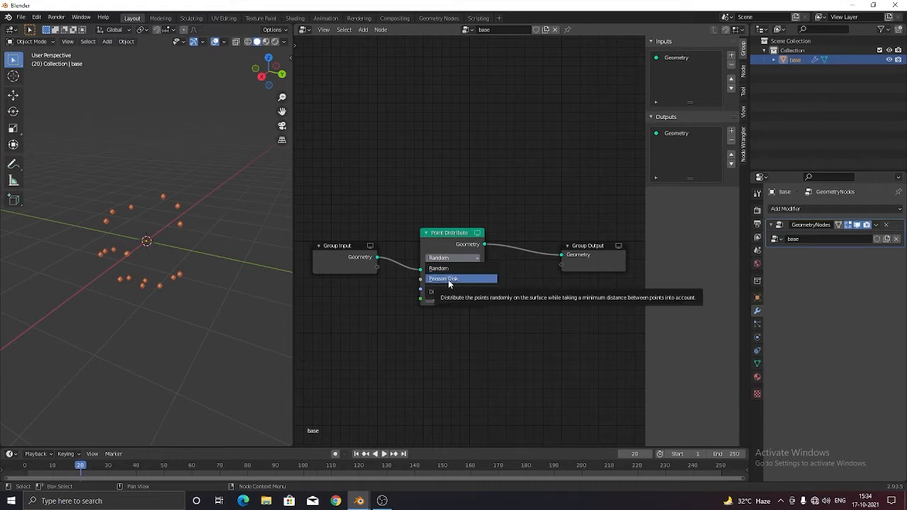
pyautogui.click(446, 279)
pyautogui.click(468, 290)
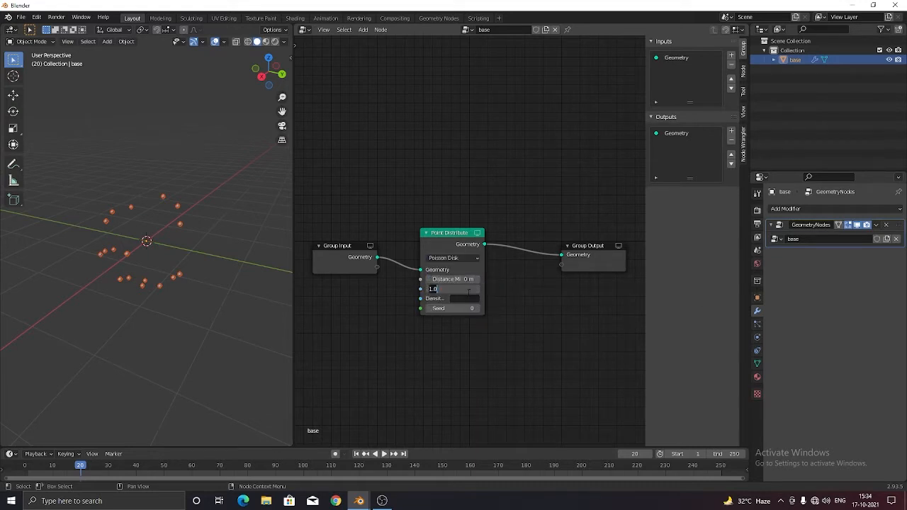
pyautogui.write('50')
pyautogui.press('Return')
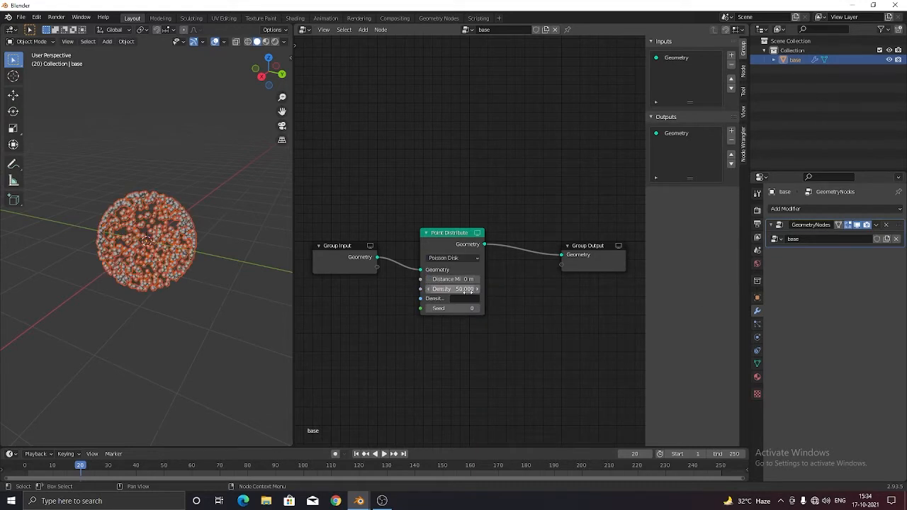
pyautogui.click(438, 279)
pyautogui.write('0.5')
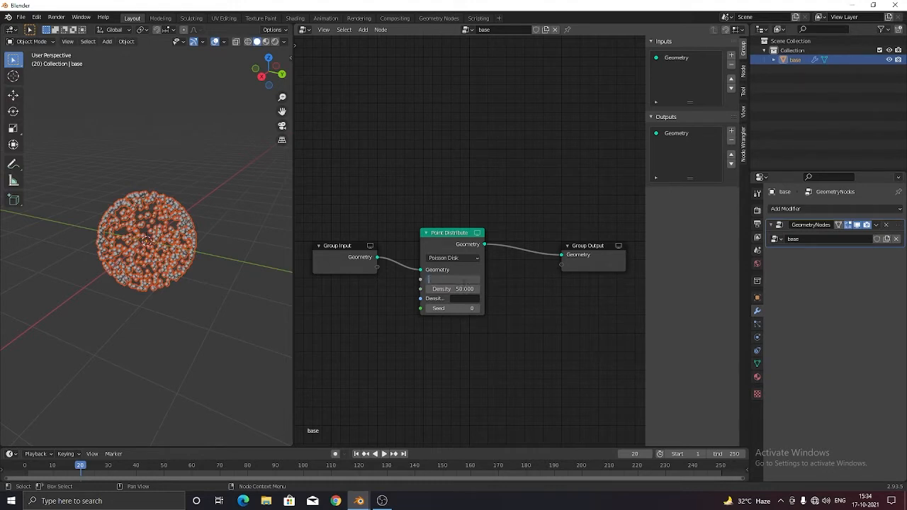
pyautogui.press('Return')
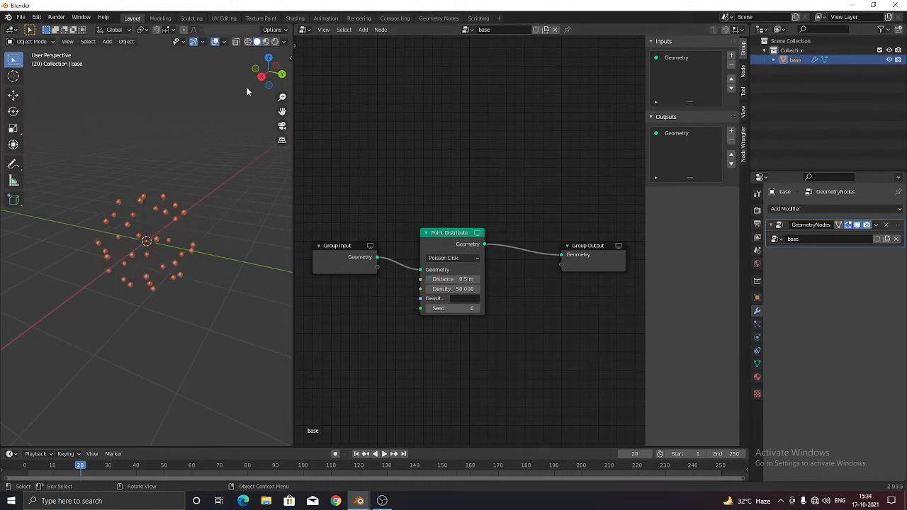
# - Add a Math node below Point Distribute and feed its first value from a new Group Input socket
pyautogui.moveTo(261, 79); pyautogui.dragTo(259, 57)
pyautogui.scroll(2, 180, 153)
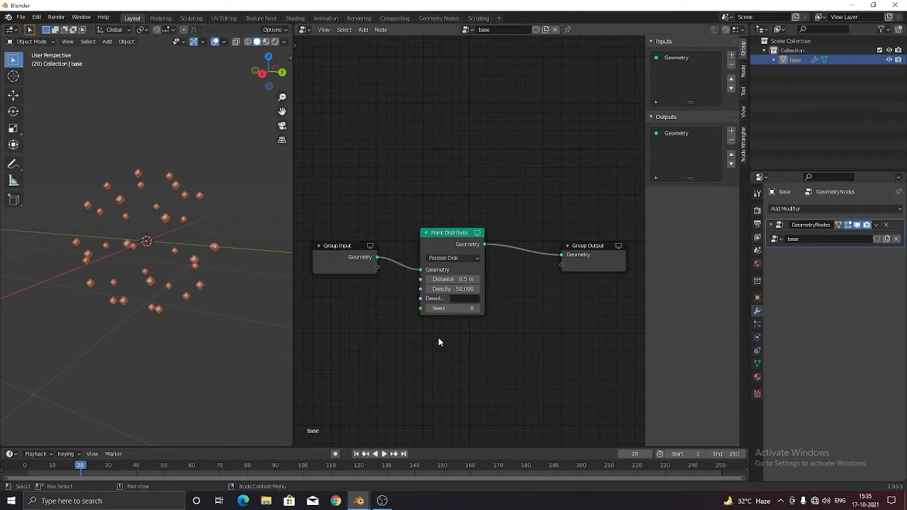
pyautogui.scroll(1, 439, 339)
pyautogui.scroll(-2, 468, 368)
pyautogui.scroll(-2, 448, 356)
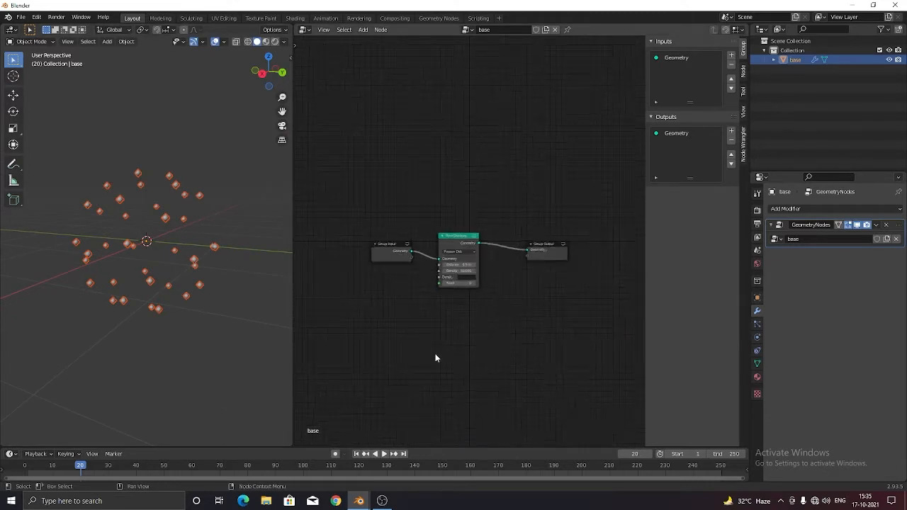
pyautogui.hotkey('shift', 'a')
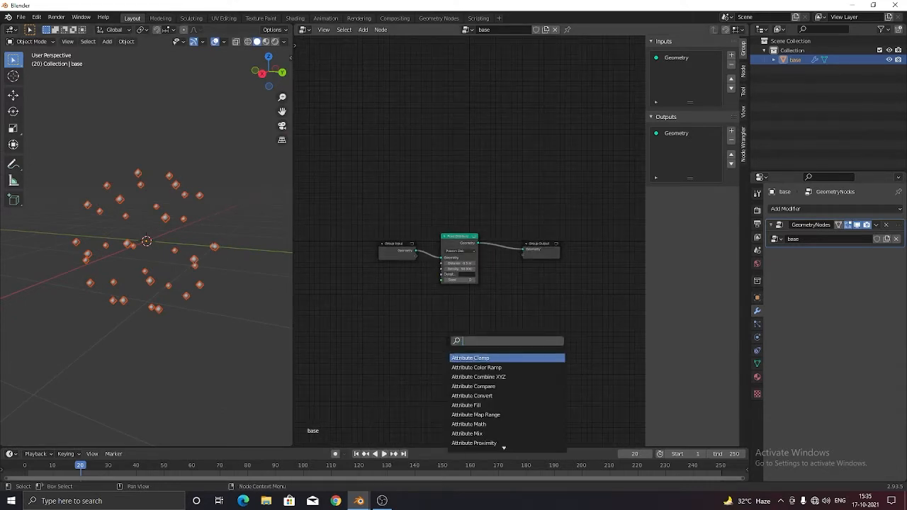
pyautogui.write('math')
pyautogui.press('Return')
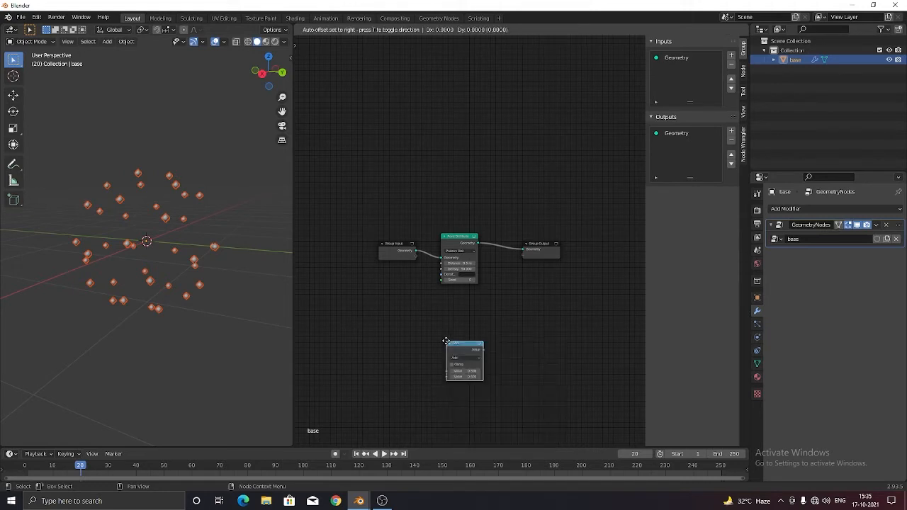
pyautogui.click(426, 312)
pyautogui.scroll(2, 396, 257)
pyautogui.moveTo(397, 254); pyautogui.dragTo(409, 379)
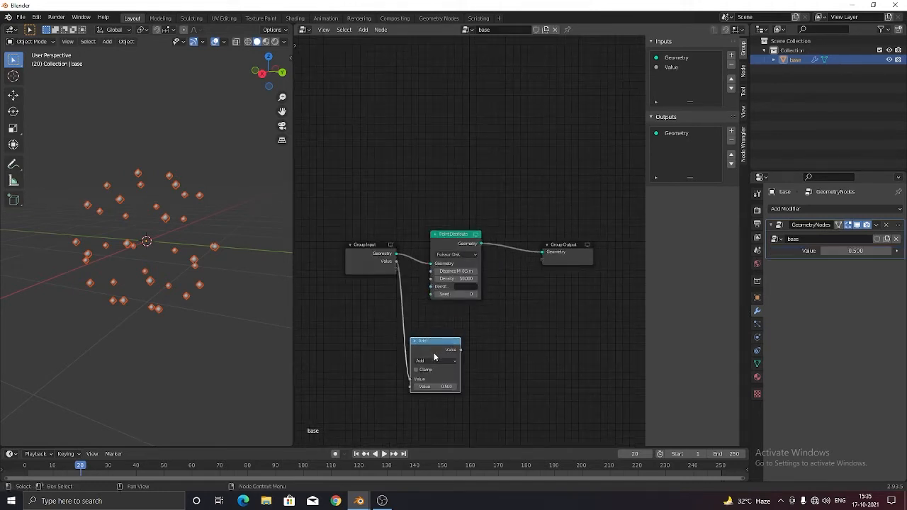
# - Move the Math node clear of the Group Input and set its operation to Multiply
pyautogui.moveTo(444, 341); pyautogui.dragTo(493, 329)
pyautogui.click(486, 346)
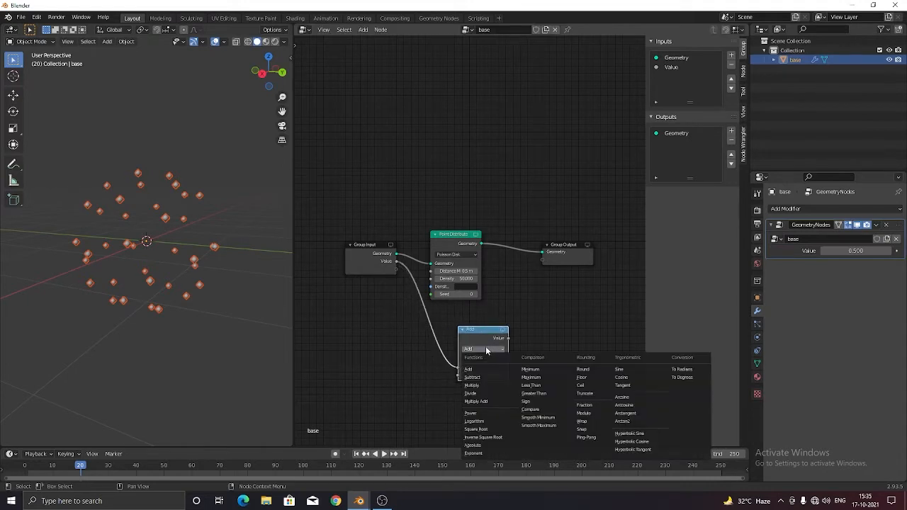
pyautogui.click(481, 384)
# - Rename the new Value group input to frame
pyautogui.scroll(1, 575, 324)
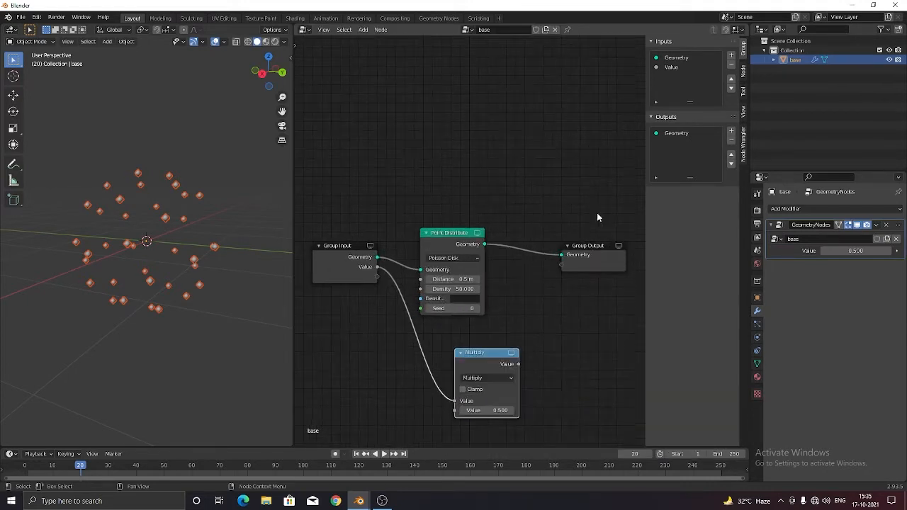
pyautogui.doubleClick(672, 67)
pyautogui.press('BackSpace')
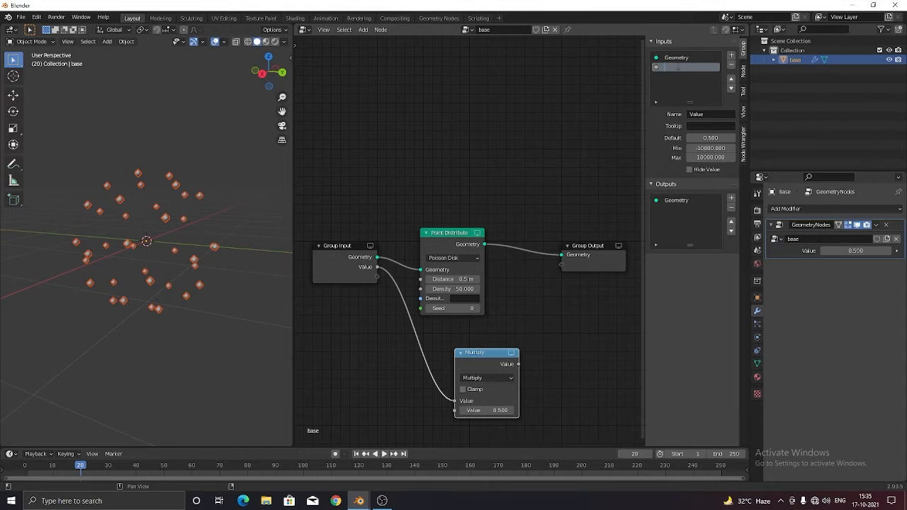
pyautogui.write('frame')
pyautogui.press('Return')
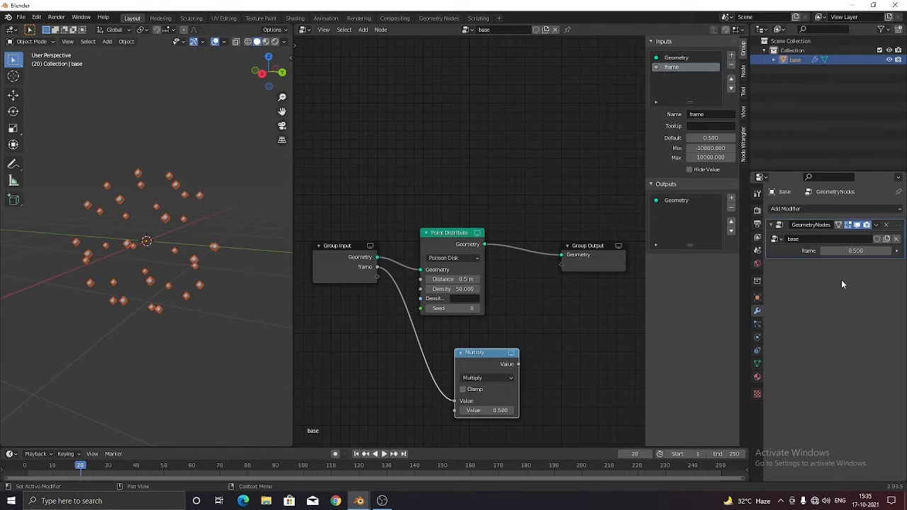
# - Drive the modifier's frame value with the expression #frame and move the timeline to frame 0
pyautogui.click(857, 251)
pyautogui.write('0.5')
pyautogui.press('BackSpace')
pyautogui.press('BackSpace')
pyautogui.press('BackSpace')
pyautogui.write('#frame')
pyautogui.press('Return')
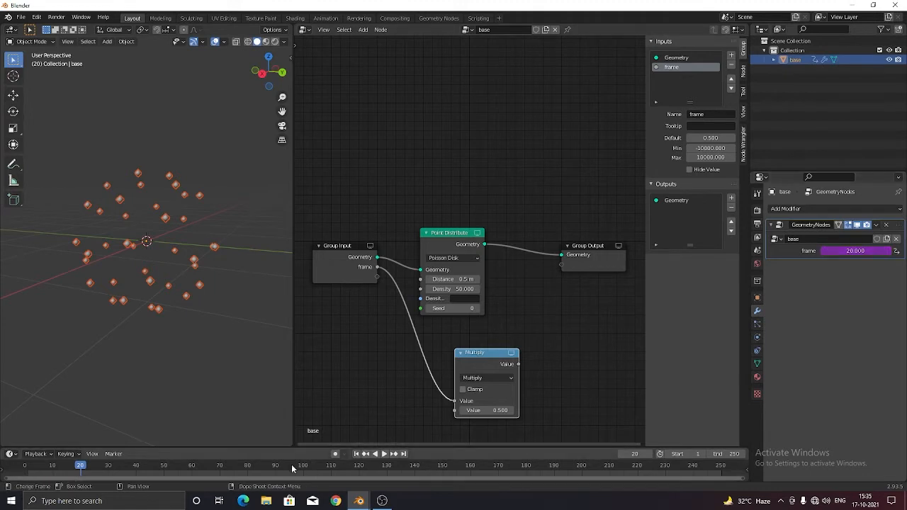
pyautogui.moveTo(80, 468); pyautogui.dragTo(24, 468)
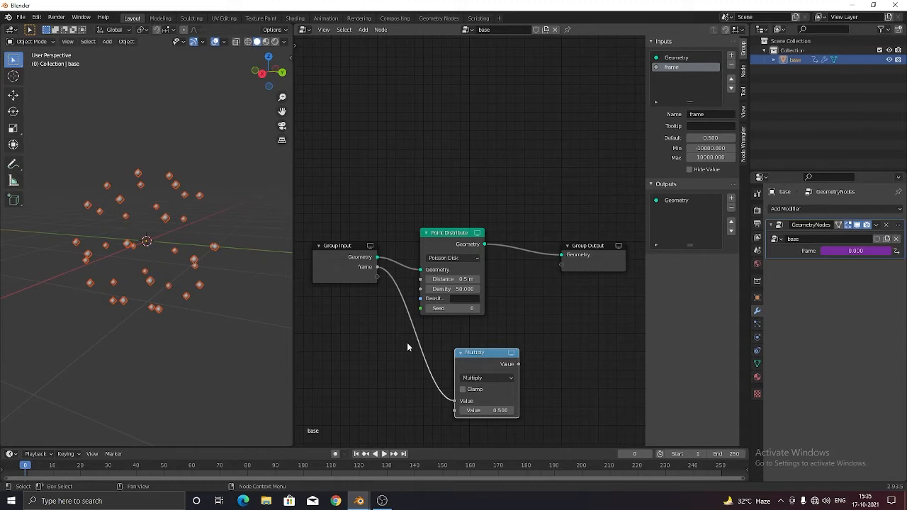
# - Align the Multiply node beneath Point Distribute and move the Group Output farther away to make room
pyautogui.moveTo(468, 353); pyautogui.dragTo(438, 352)
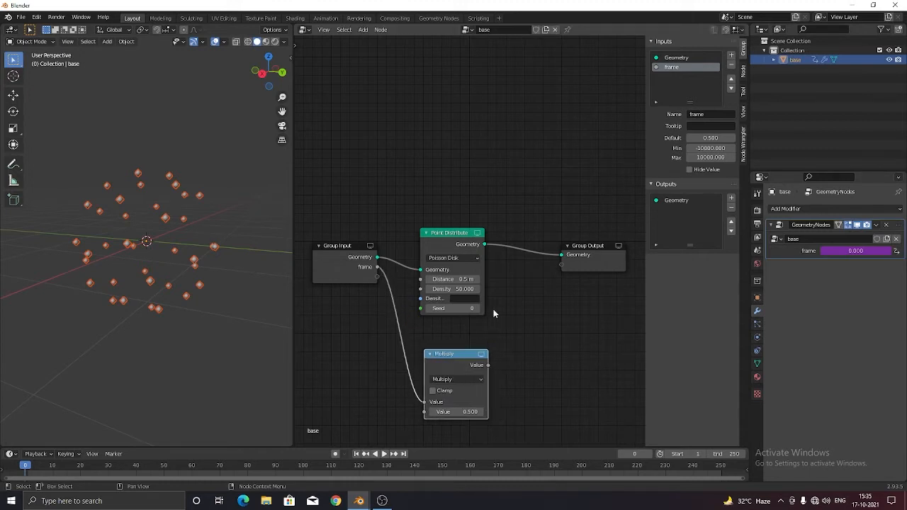
pyautogui.scroll(-1, 486, 328)
pyautogui.scroll(-1, 486, 328)
pyautogui.moveTo(556, 246); pyautogui.dragTo(588, 209)
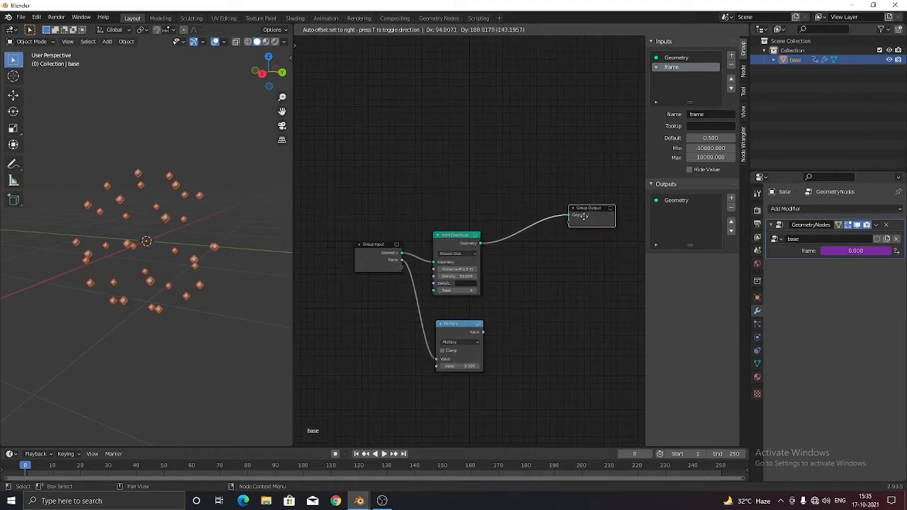
# - Add an Attribute Math node and insert it into the link between Point Distribute and Group Output
pyautogui.hotkey('shift', 'a')
pyautogui.write('a')
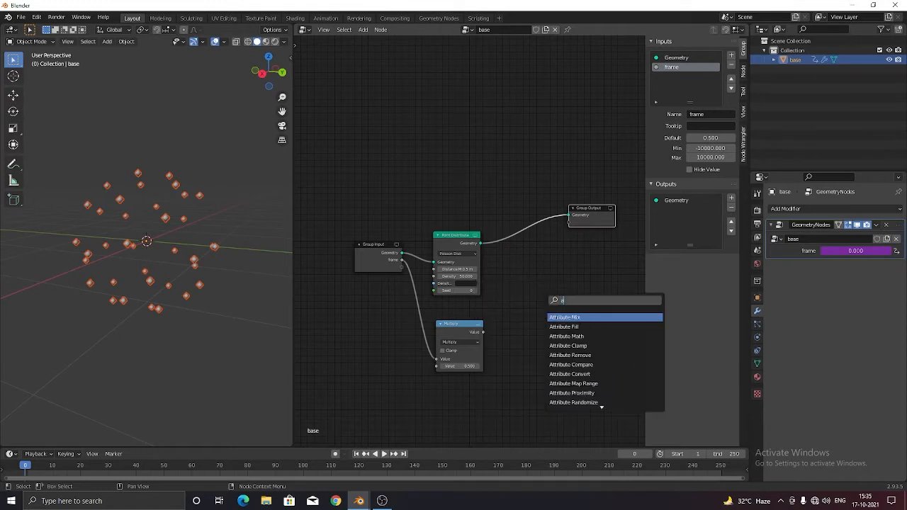
pyautogui.write('ttritute math')
pyautogui.press('Return')
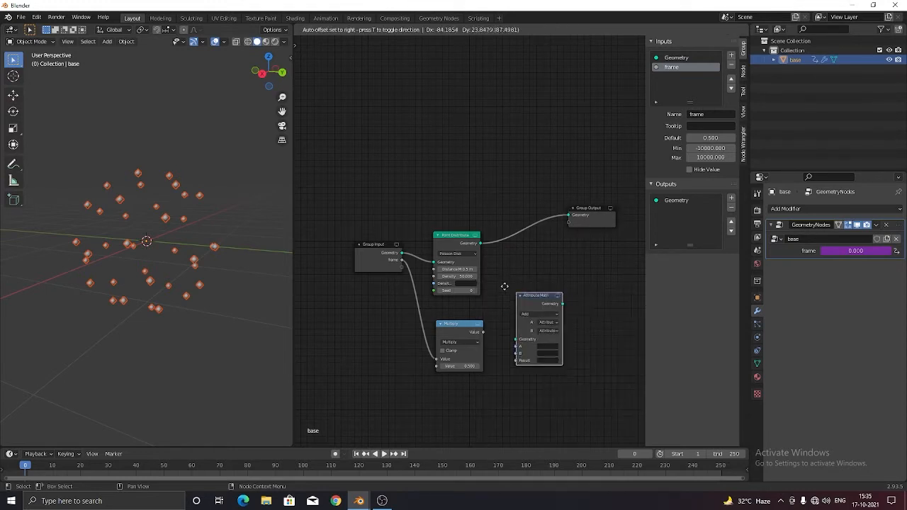
pyautogui.click(506, 219)
pyautogui.scroll(1, 595, 324)
pyautogui.moveTo(594, 325); pyautogui.dragTo(576, 350, button='middle')
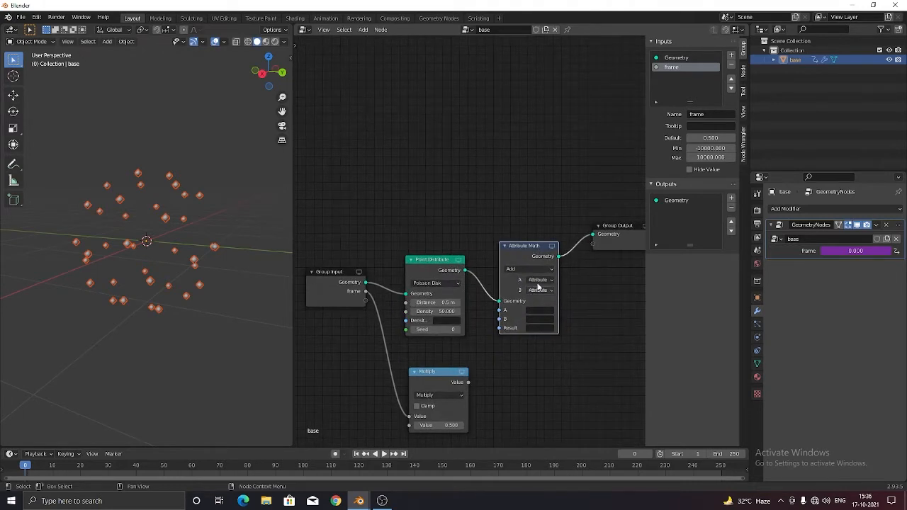
# - Set the Attribute Math node's operation to Sine and its A input type to Float
pyautogui.click(530, 269)
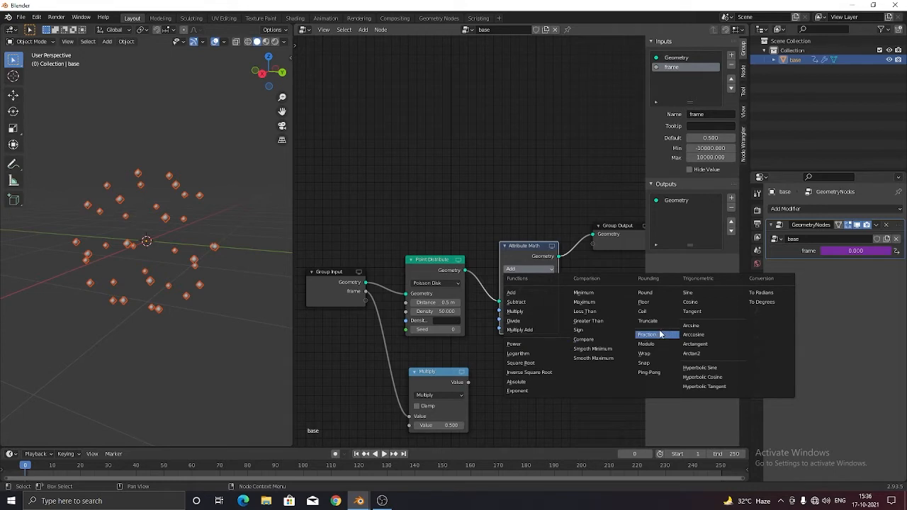
pyautogui.click(686, 292)
pyautogui.scroll(1, 552, 350)
pyautogui.moveTo(573, 368); pyautogui.dragTo(524, 361, button='middle')
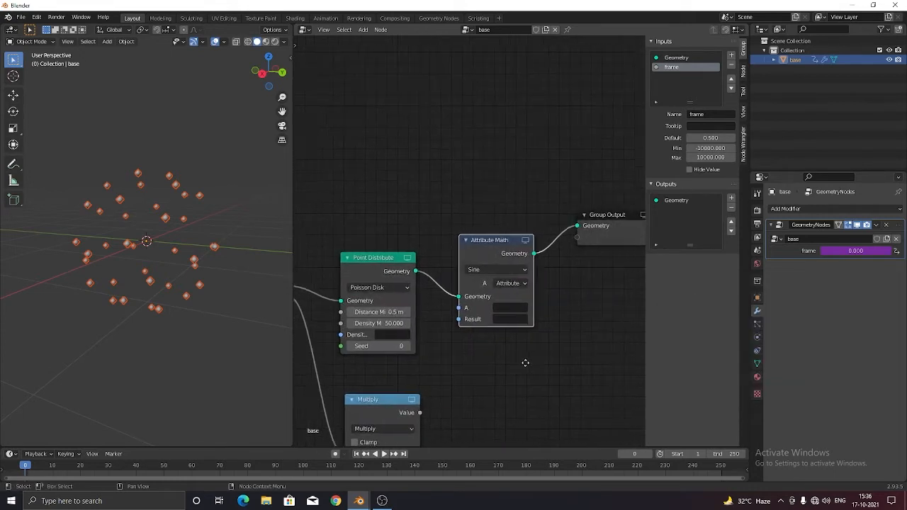
pyautogui.scroll(4, 523, 358)
pyautogui.click(499, 294)
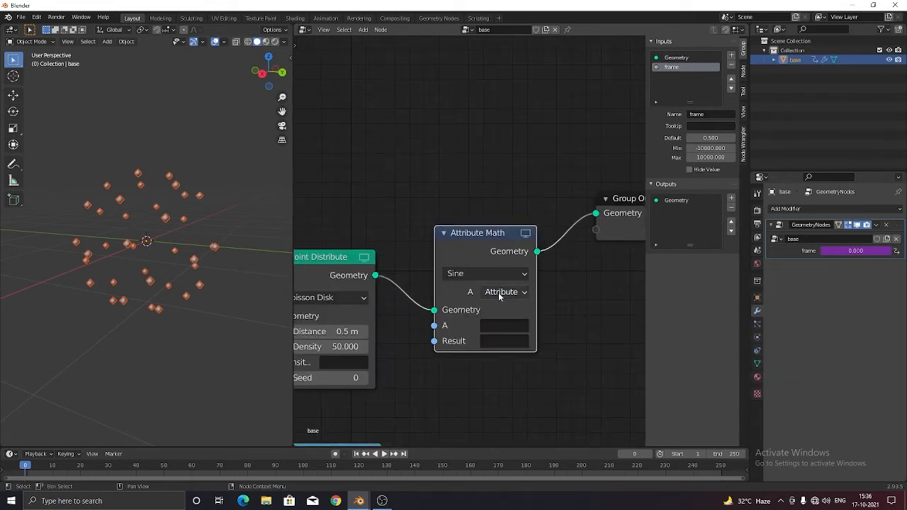
pyautogui.click(500, 294)
pyautogui.click(500, 308)
pyautogui.scroll(-2, 543, 316)
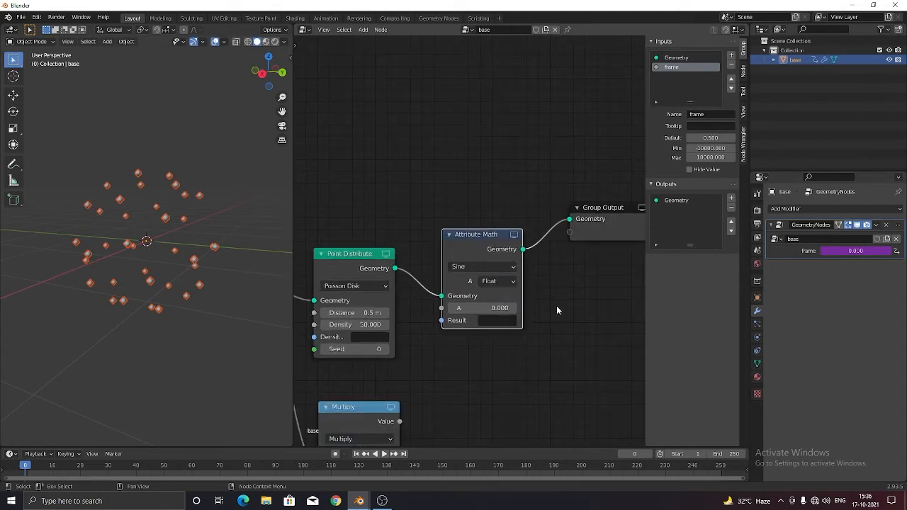
# - Connect the Multiply node's value to input A of the Attribute Math node and name its result attribute sine
pyautogui.scroll(-2, 553, 307)
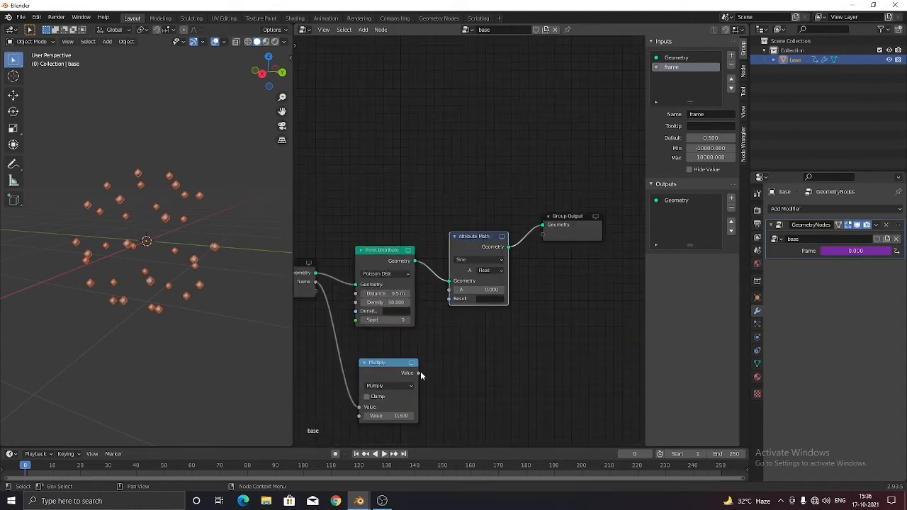
pyautogui.moveTo(419, 372); pyautogui.dragTo(449, 290)
pyautogui.click(492, 299)
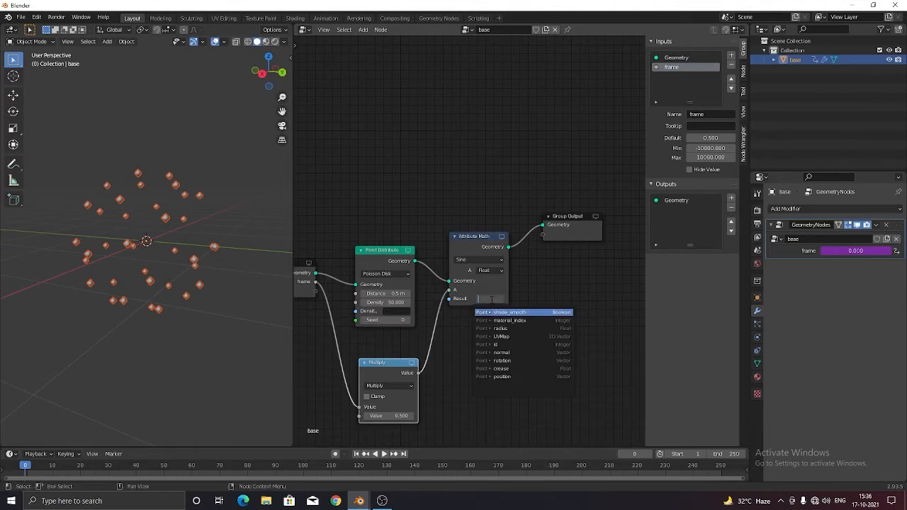
pyautogui.write('sine')
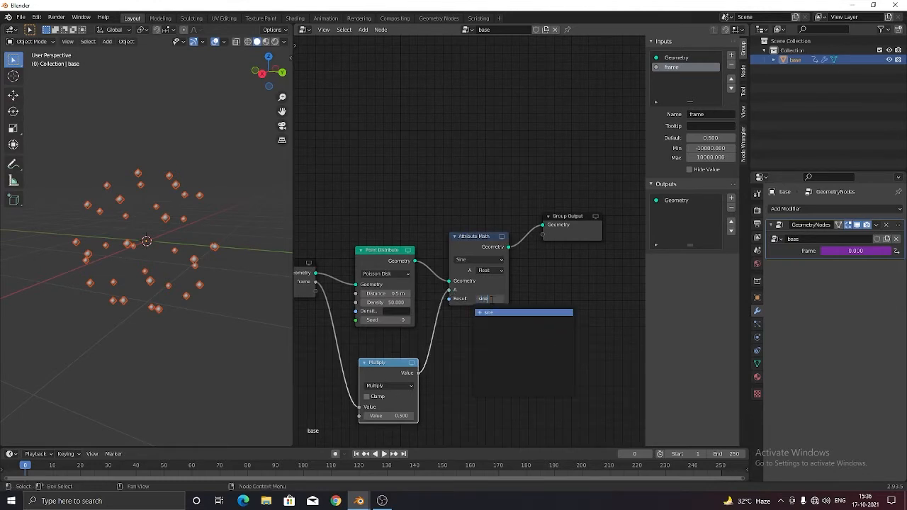
pyautogui.press('Return')
# - Add an Attribute Vector Math node and insert it between the Attribute Math node and Group Output
pyautogui.hotkey('shift', 'a')
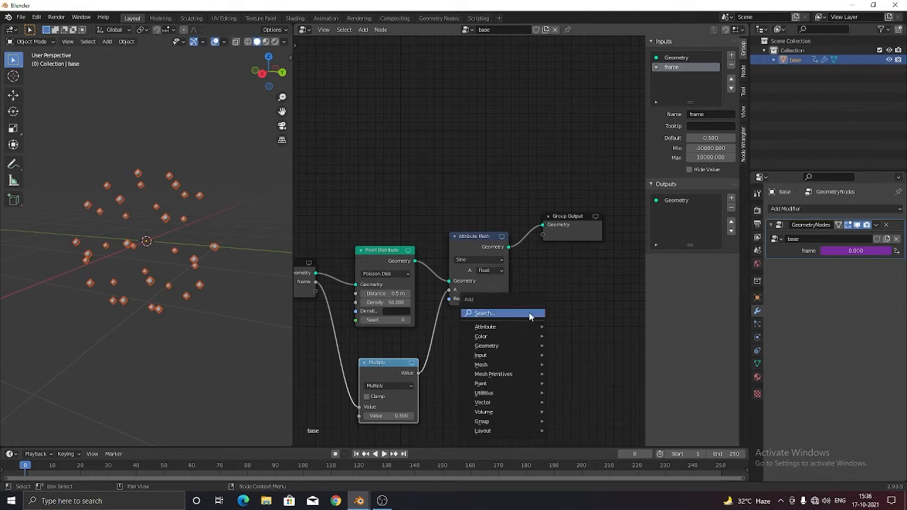
pyautogui.click(525, 315)
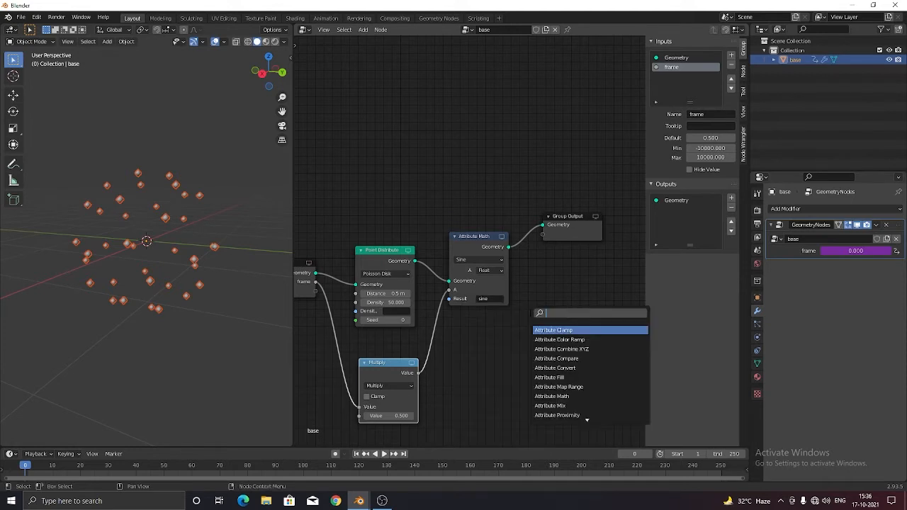
pyautogui.write('attri')
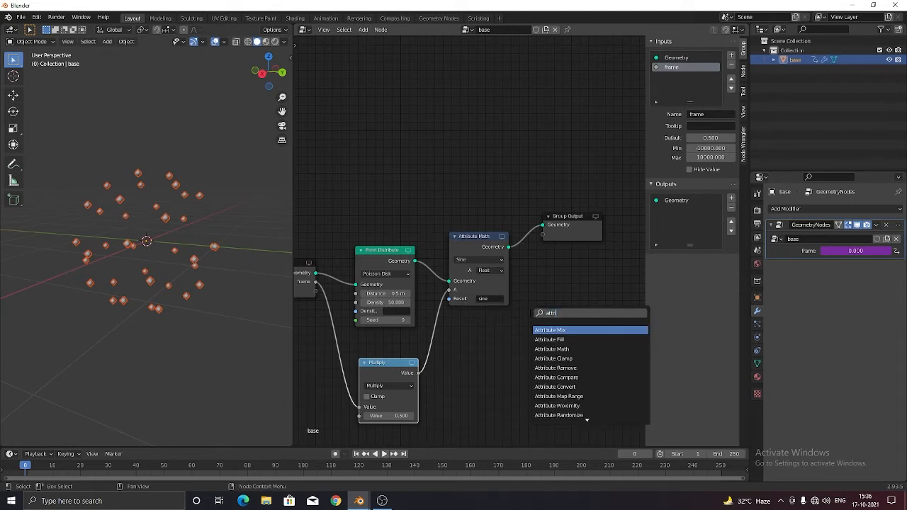
pyautogui.write('bute ve')
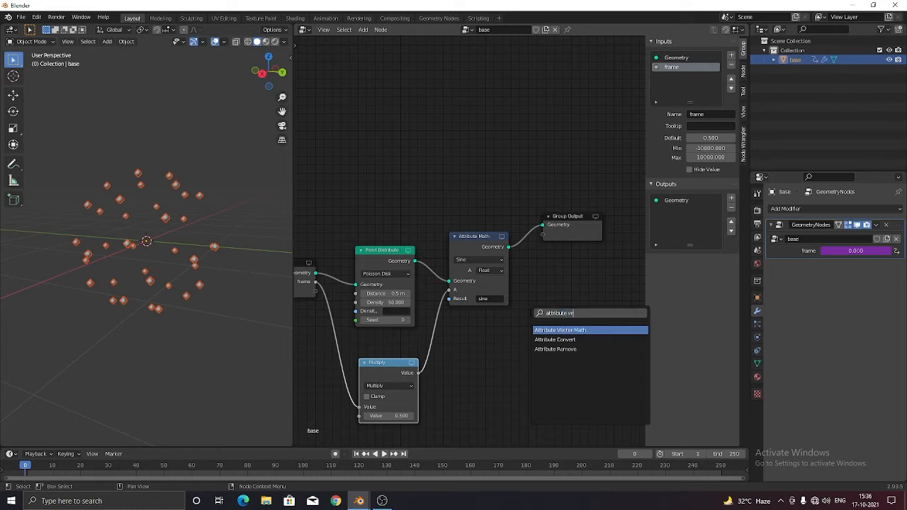
pyautogui.press('Return')
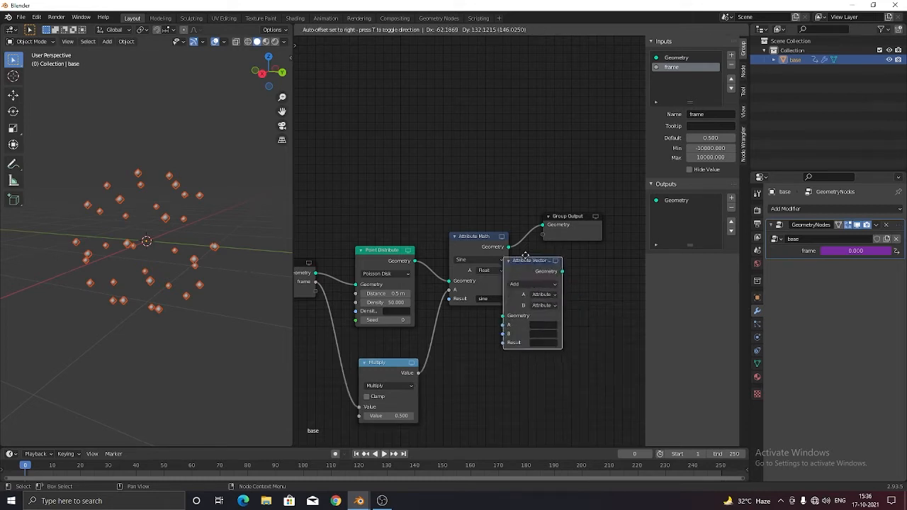
pyautogui.click(544, 223)
pyautogui.moveTo(592, 362); pyautogui.dragTo(511, 364, button='middle')
pyautogui.scroll(2, 512, 312)
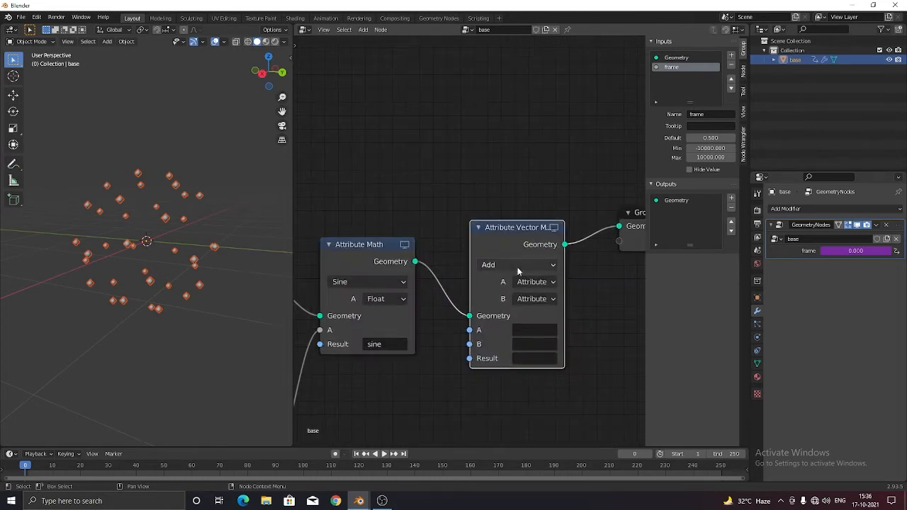
# - Set the Attribute Vector Math node to Multiply, with B of type Attribute and the normal attribute as input A
pyautogui.click(516, 264)
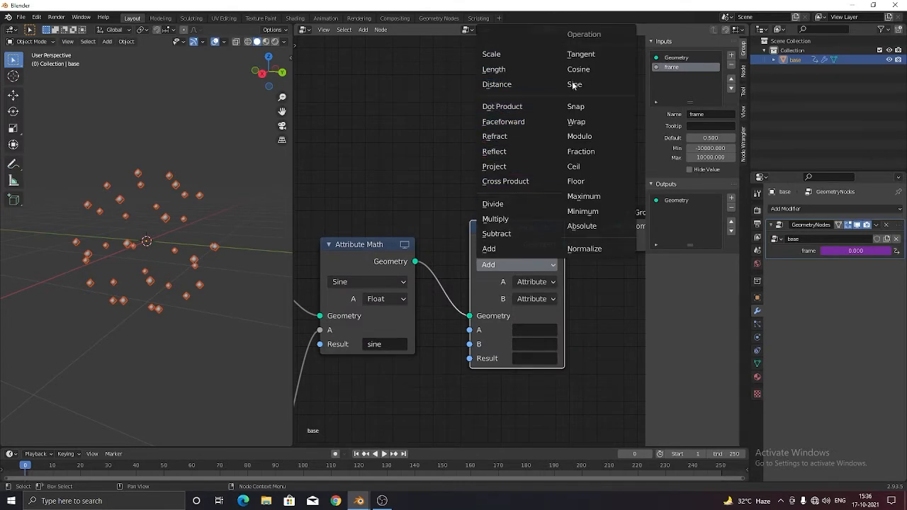
pyautogui.click(521, 220)
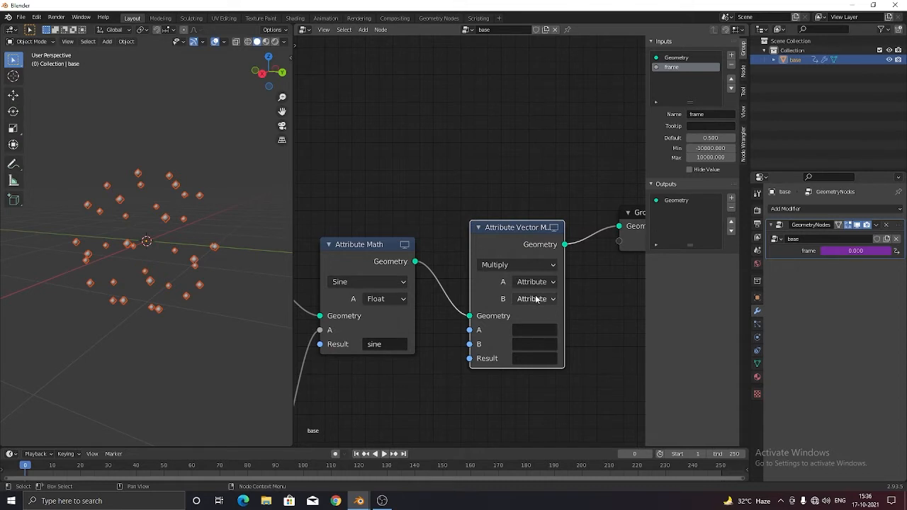
pyautogui.click(538, 300)
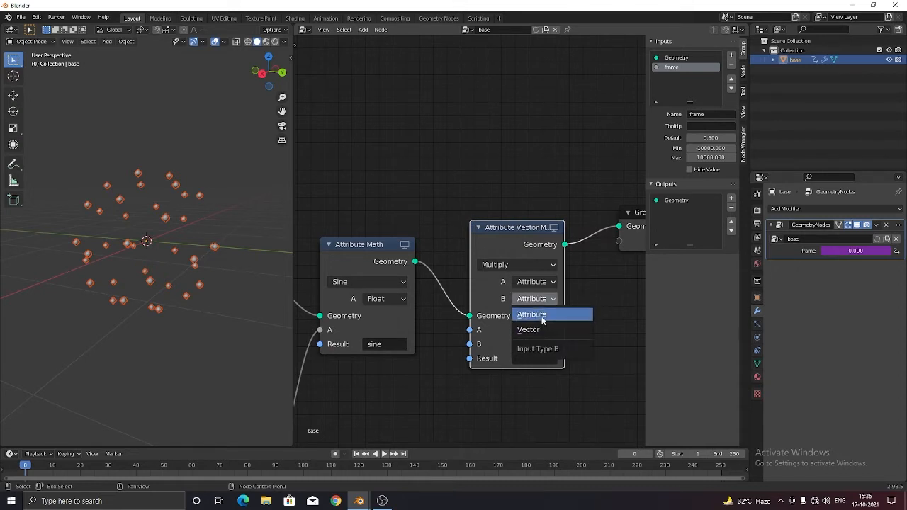
pyautogui.click(543, 321)
pyautogui.click(537, 332)
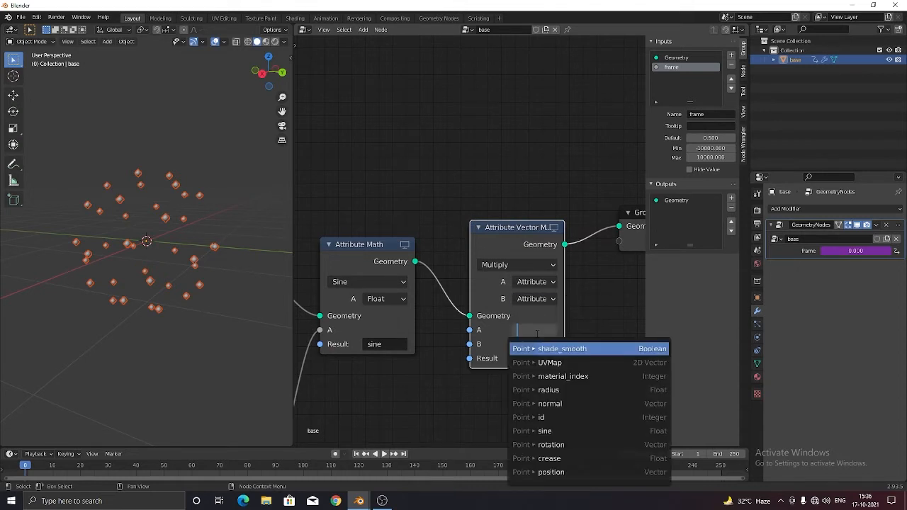
pyautogui.write('norma')
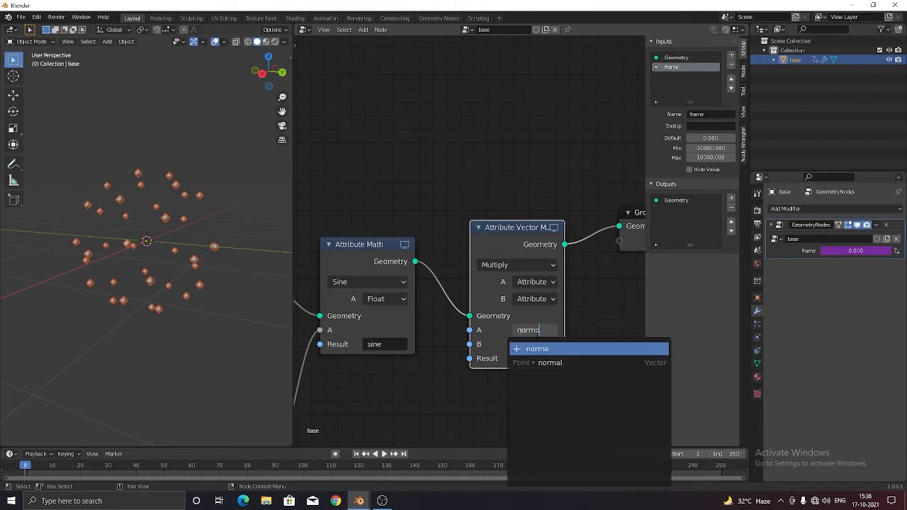
pyautogui.press('Down')
pyautogui.press('Return')
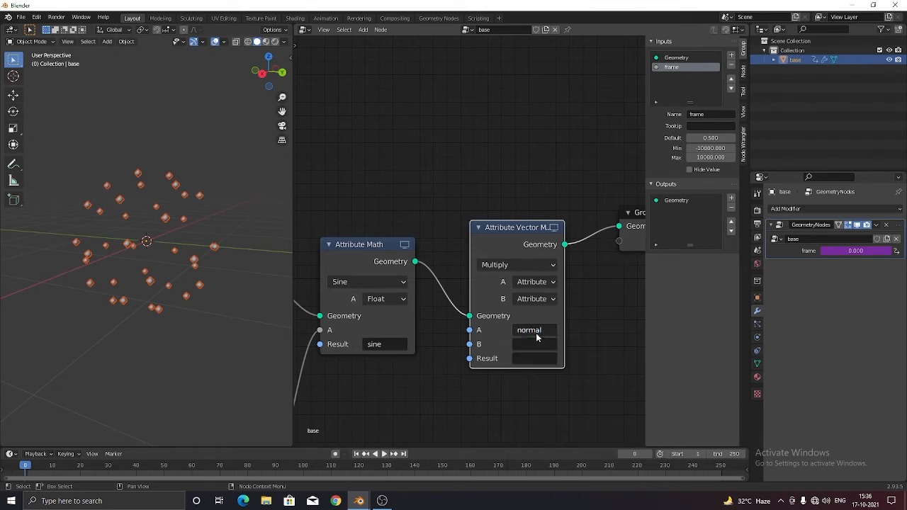
# - Use sine as input B of the vector Multiply node and name its result attribute disp
pyautogui.click(536, 344)
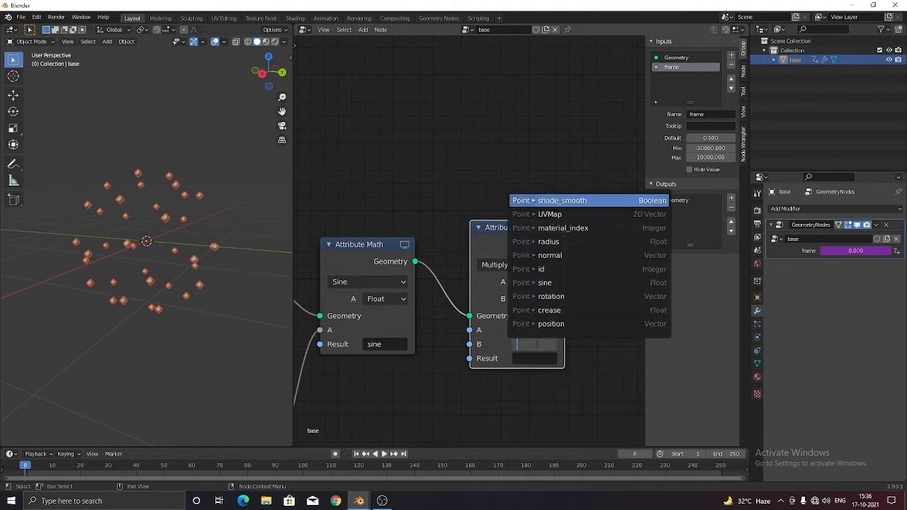
pyautogui.write('sine')
pyautogui.press('Return')
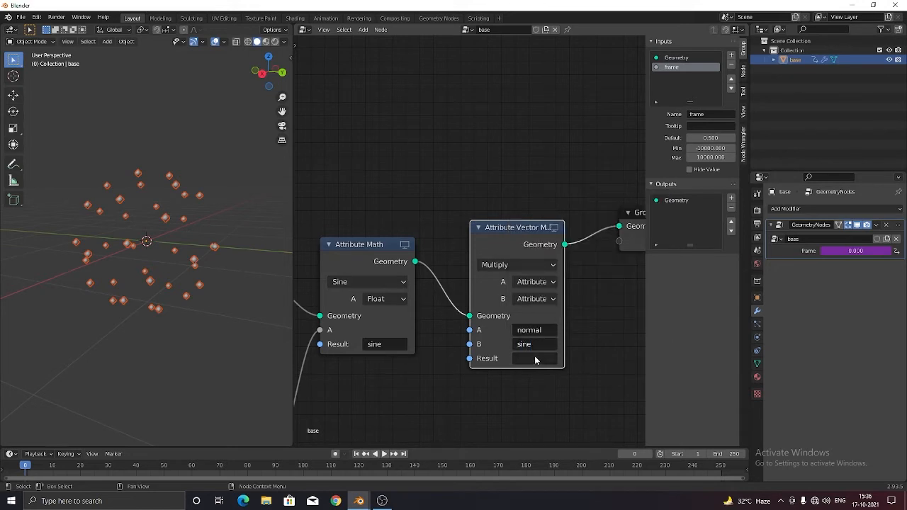
pyautogui.click(536, 358)
pyautogui.write('disp')
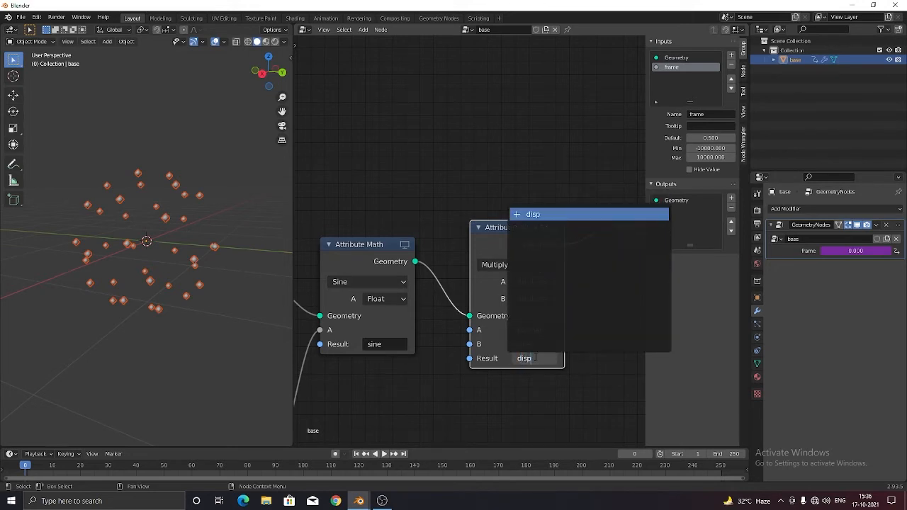
pyautogui.press('Return')
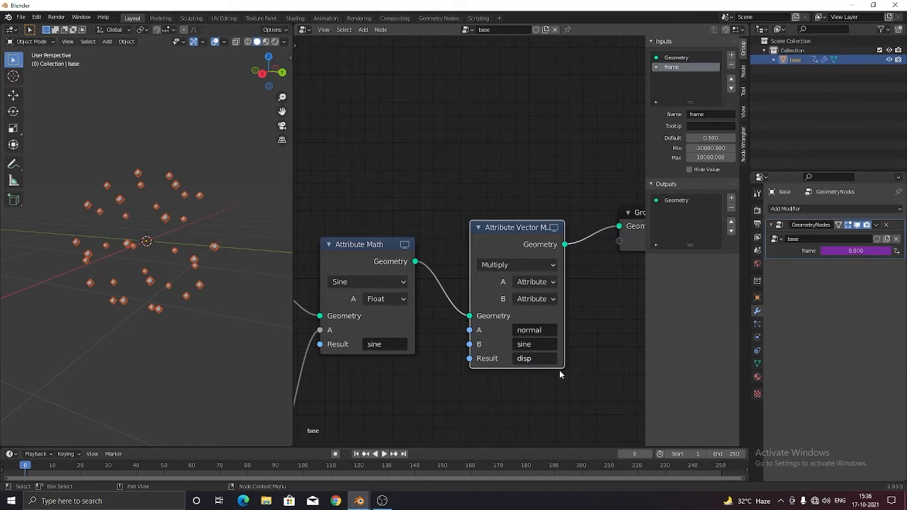
pyautogui.moveTo(622, 351); pyautogui.dragTo(545, 375, button='middle')
pyautogui.scroll(2, 507, 376)
pyautogui.scroll(-5, 506, 376)
pyautogui.hotkey('shift', 'a')
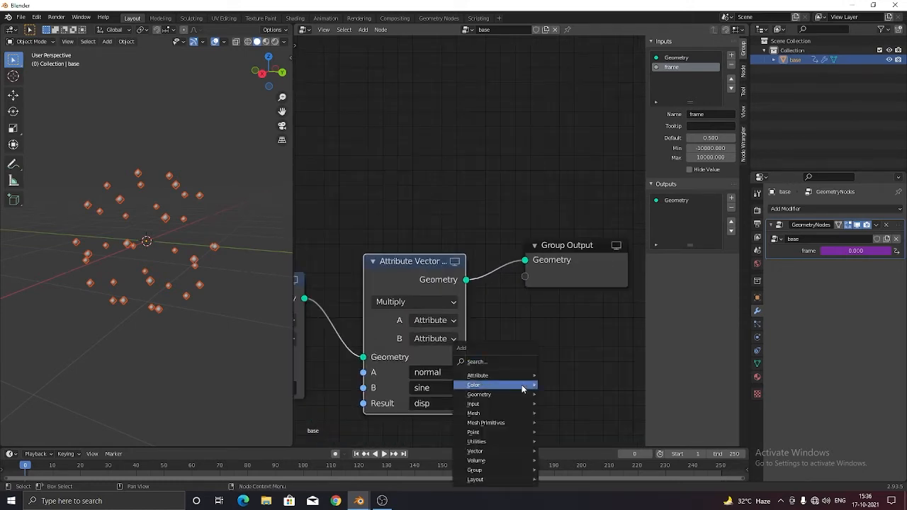
pyautogui.click(517, 362)
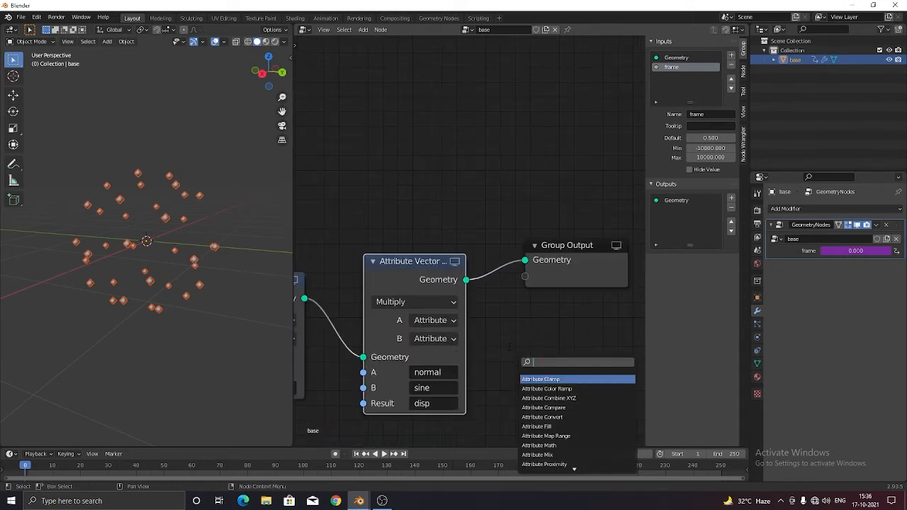
pyautogui.press('Escape')
pyautogui.scroll(-3, 500, 343)
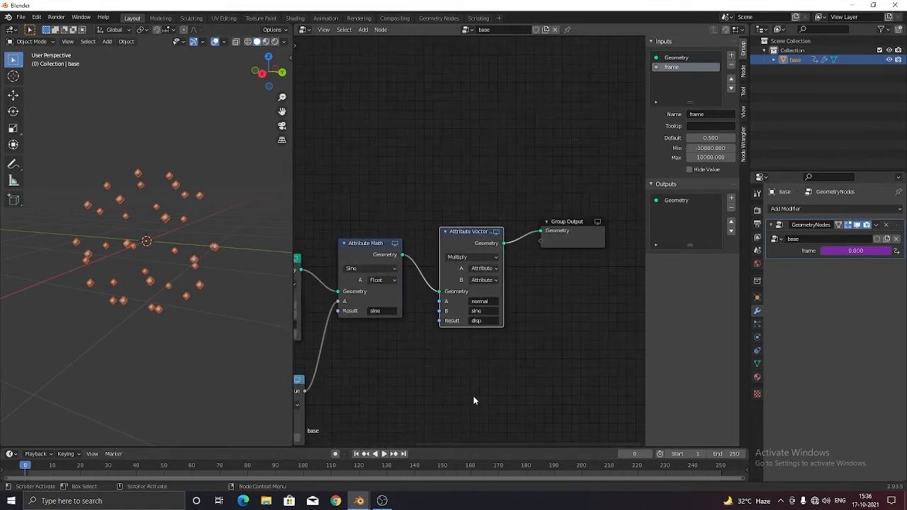
# - Play the animation to check the points for motion, stop it, and return the timeline to frame 1
pyautogui.press('space')
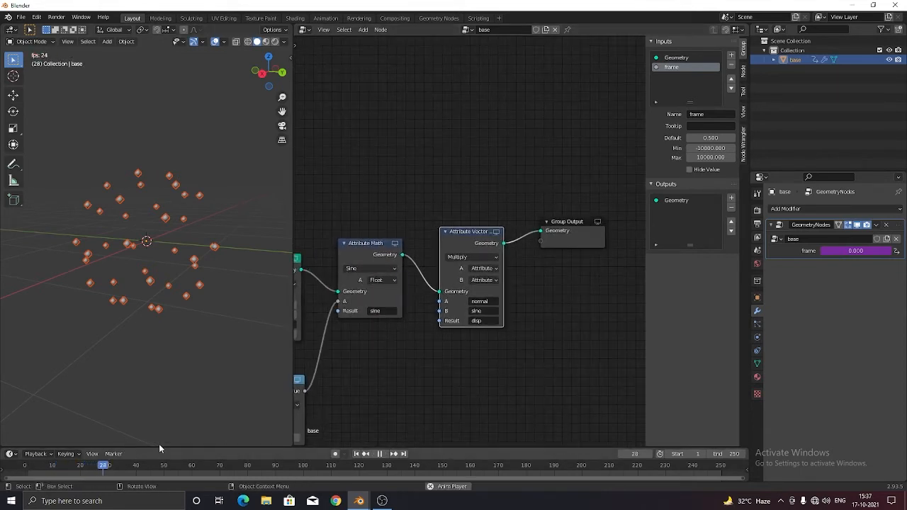
pyautogui.press('space')
pyautogui.moveTo(182, 466); pyautogui.dragTo(27, 465)
# - Add a second Attribute Vector Math node and insert it between the vector Multiply node and Group Output
pyautogui.hotkey('shift', 'a')
pyautogui.click(488, 344)
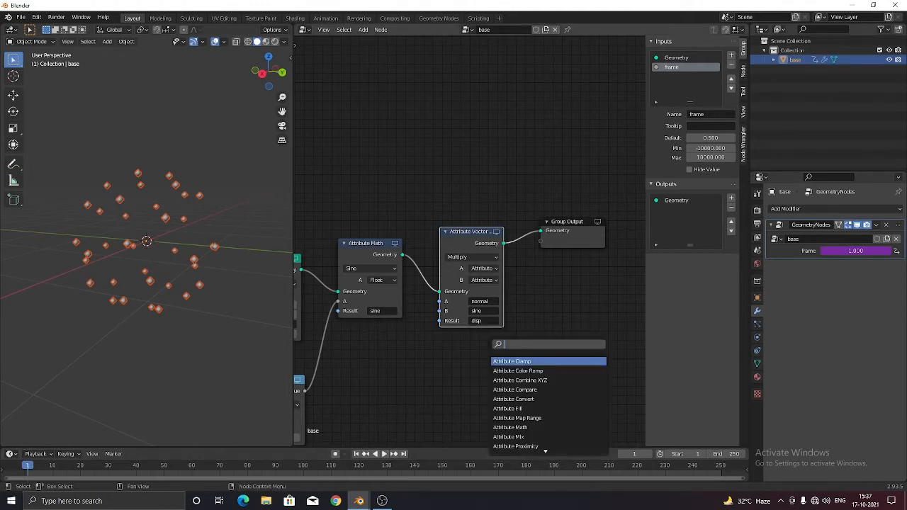
pyautogui.write('attribu')
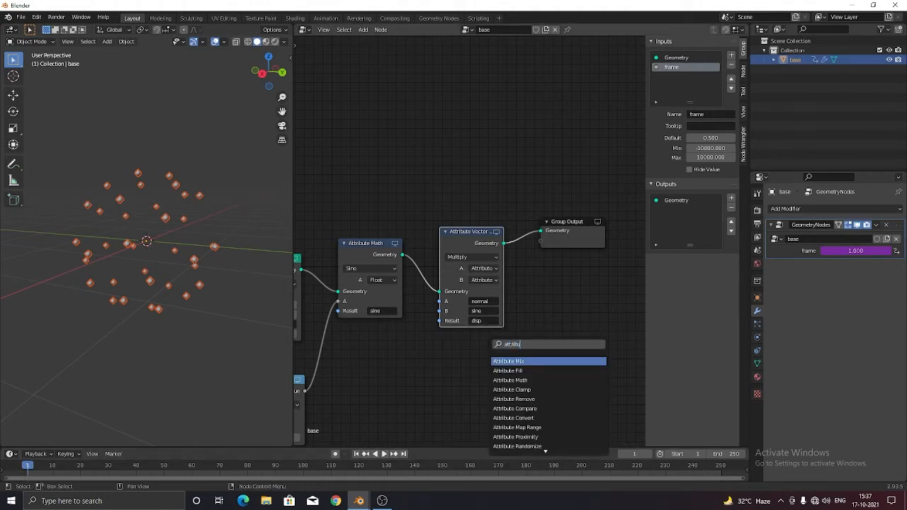
pyautogui.write('te vect')
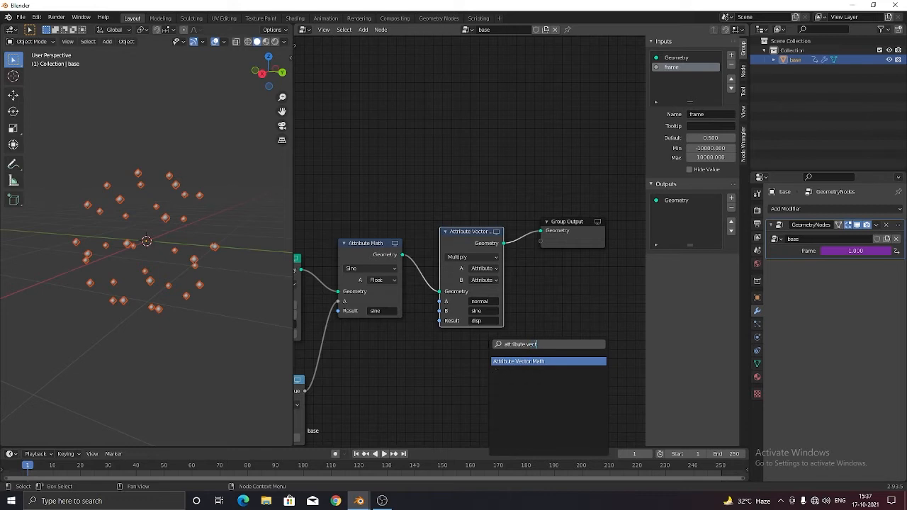
pyautogui.write('or ma')
pyautogui.press('Return')
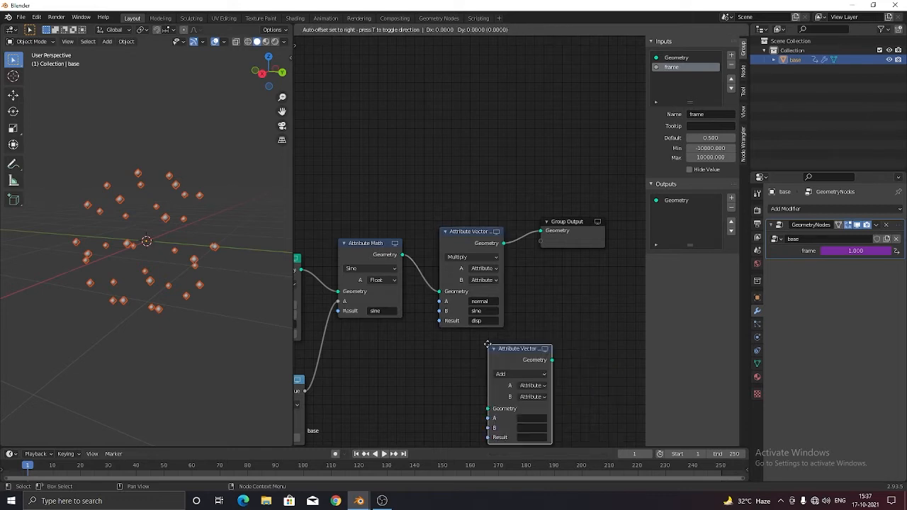
pyautogui.click(515, 205)
pyautogui.scroll(4, 573, 360)
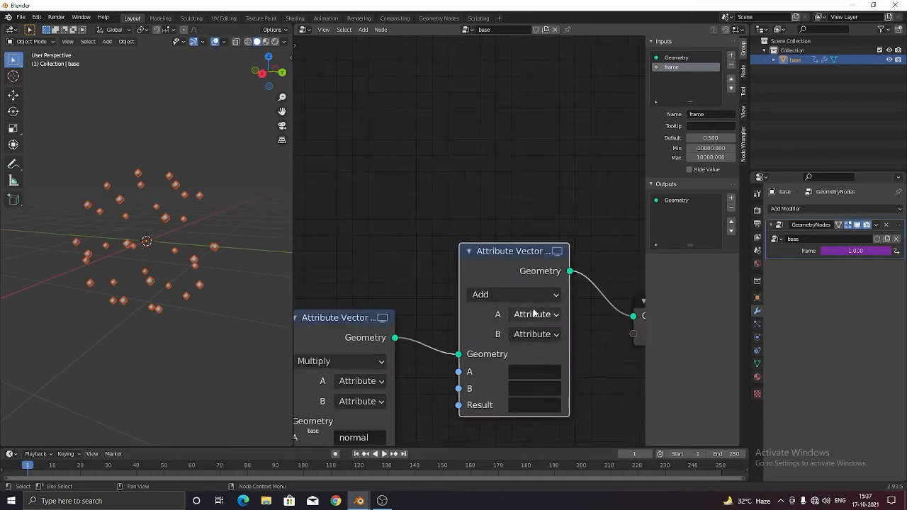
# - Use position as input A and disp as input B of the vector Add node
pyautogui.scroll(-2, 590, 406)
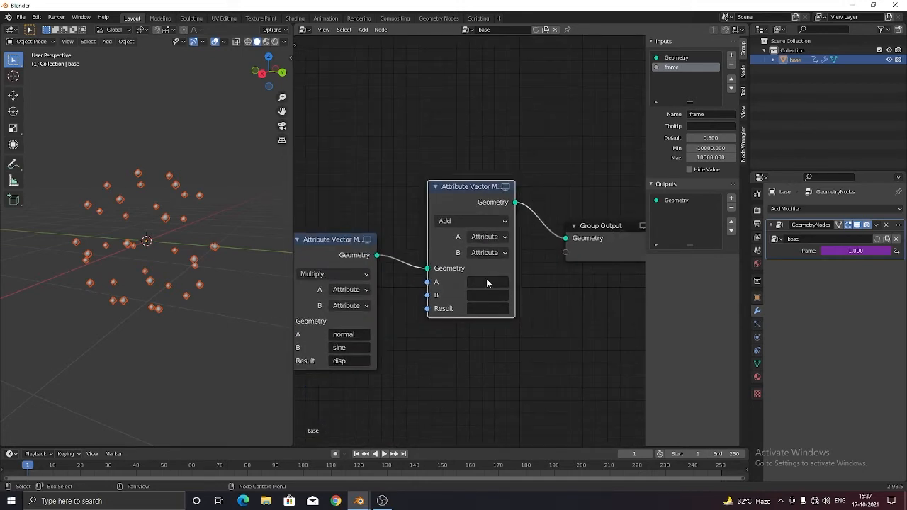
pyautogui.click(489, 283)
pyautogui.write('pos')
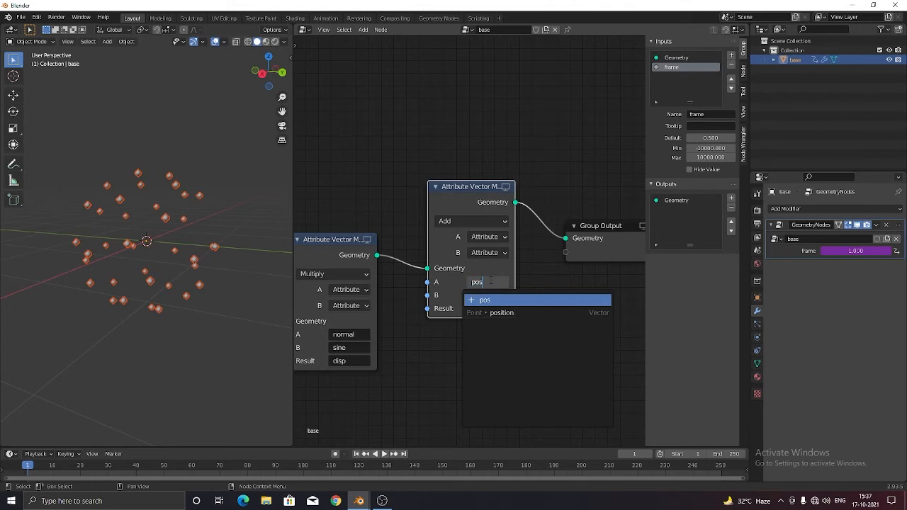
pyautogui.press('Down')
pyautogui.press('Return')
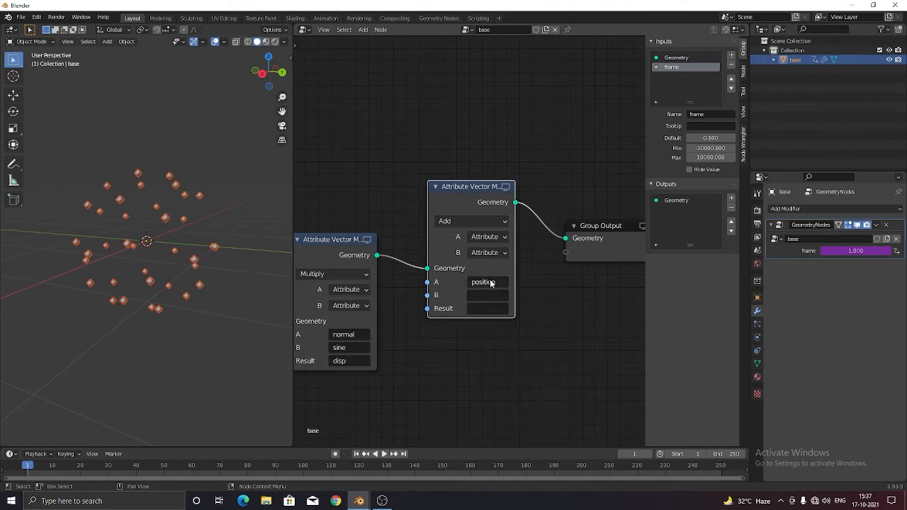
pyautogui.click(488, 293)
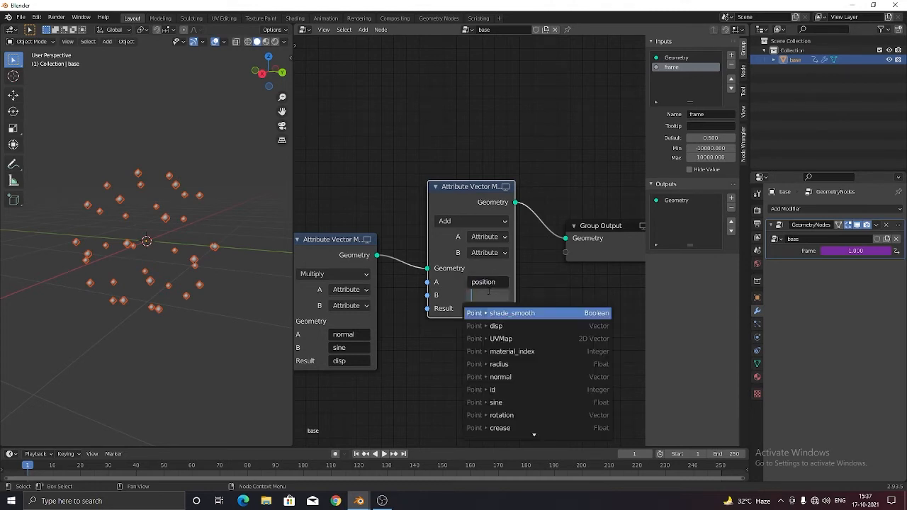
pyautogui.write('d')
pyautogui.press('Down')
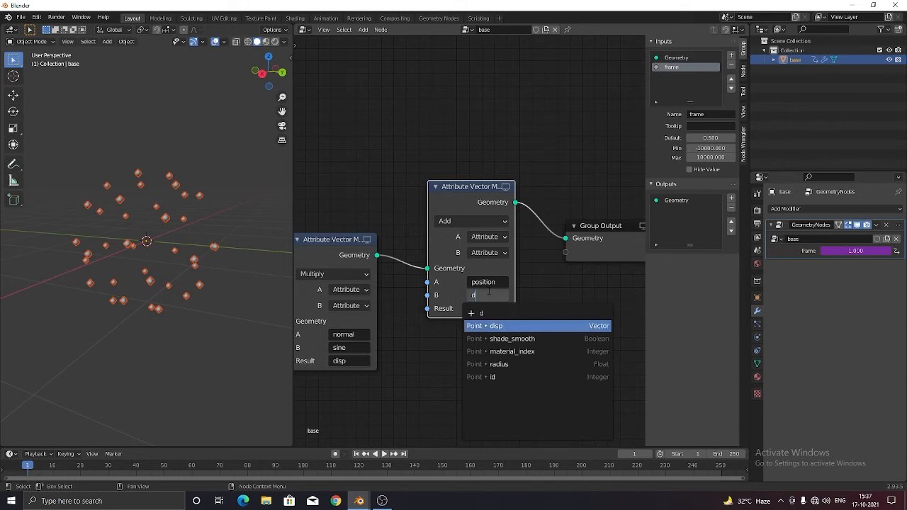
pyautogui.press('Return')
# - Write the vector Add node's result to the position attribute
pyautogui.click(489, 310)
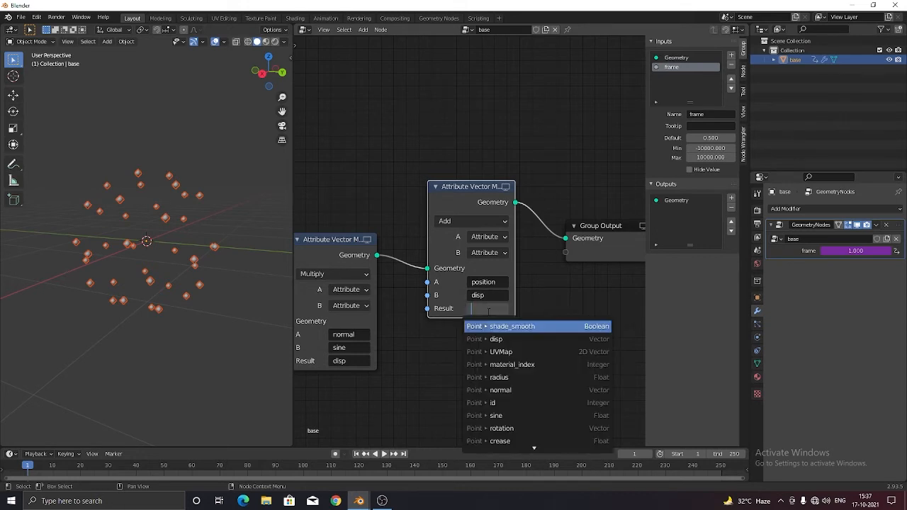
pyautogui.write('pos')
pyautogui.press('Down')
pyautogui.press('Return')
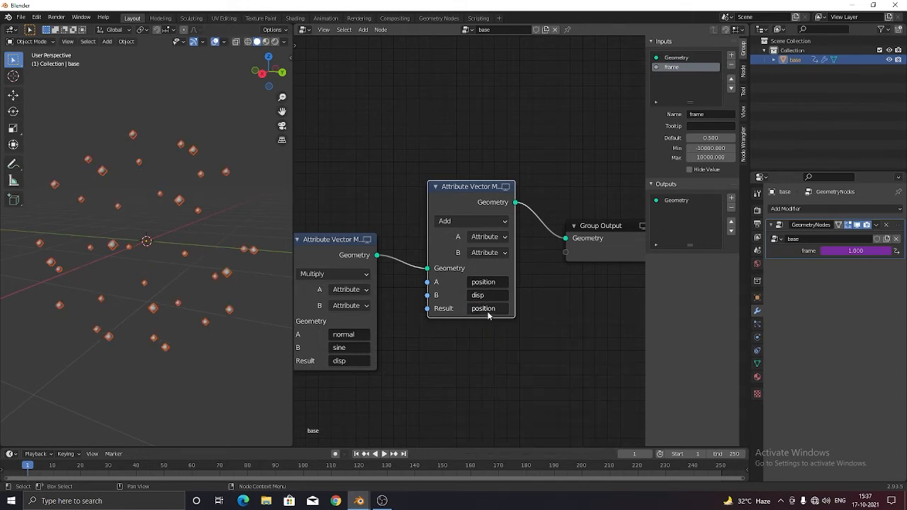
# - Play the animation to check the points' displacement, stop it, and return the timeline to frame 0
pyautogui.press('space')
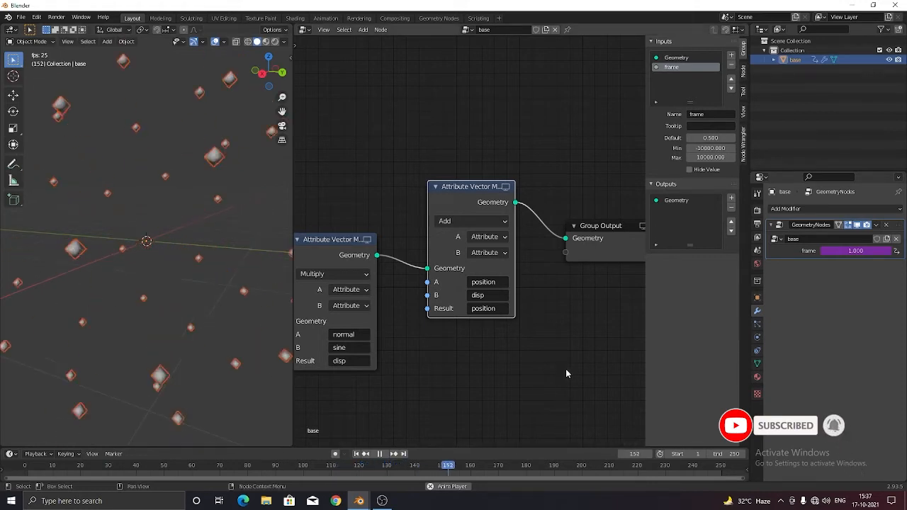
pyautogui.press('space')
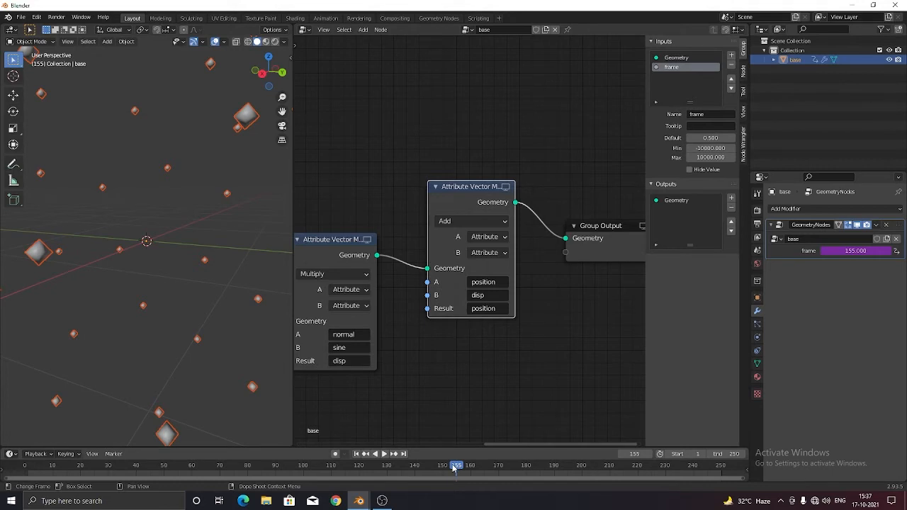
pyautogui.moveTo(454, 468); pyautogui.dragTo(25, 466)
# - Spread out the Group Input, Point Distribute and Sine Attribute Math nodes to make room between Point Distribute and Attribute Math
pyautogui.scroll(-5, 471, 362)
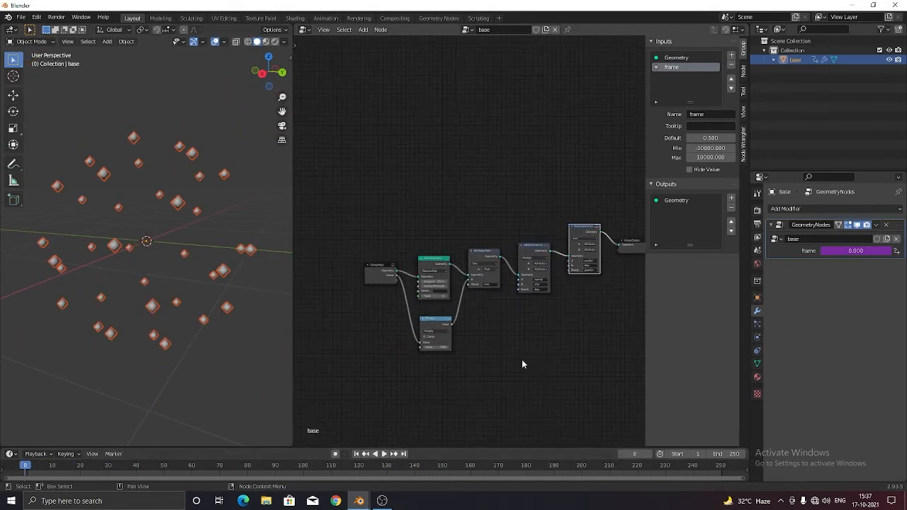
pyautogui.scroll(2, 522, 365)
pyautogui.moveTo(323, 288); pyautogui.dragTo(302, 317)
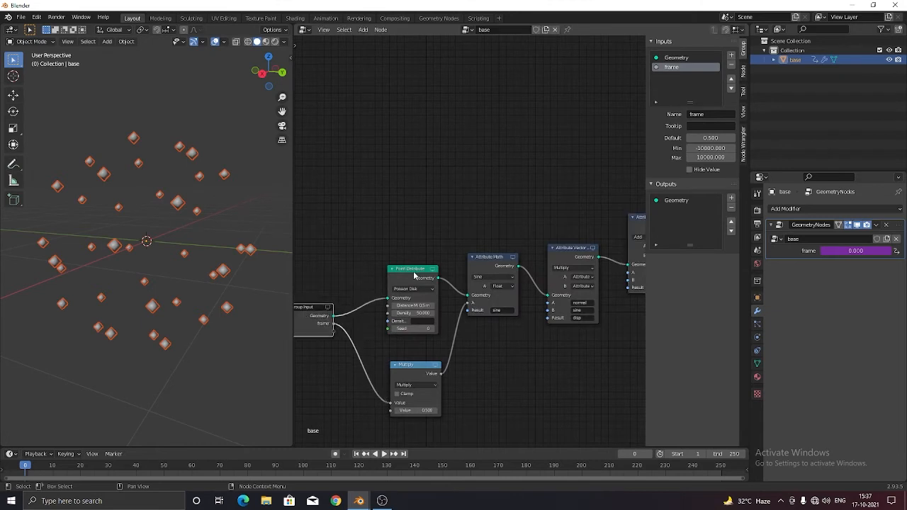
pyautogui.moveTo(415, 275); pyautogui.dragTo(341, 217)
pyautogui.moveTo(495, 256); pyautogui.dragTo(518, 211)
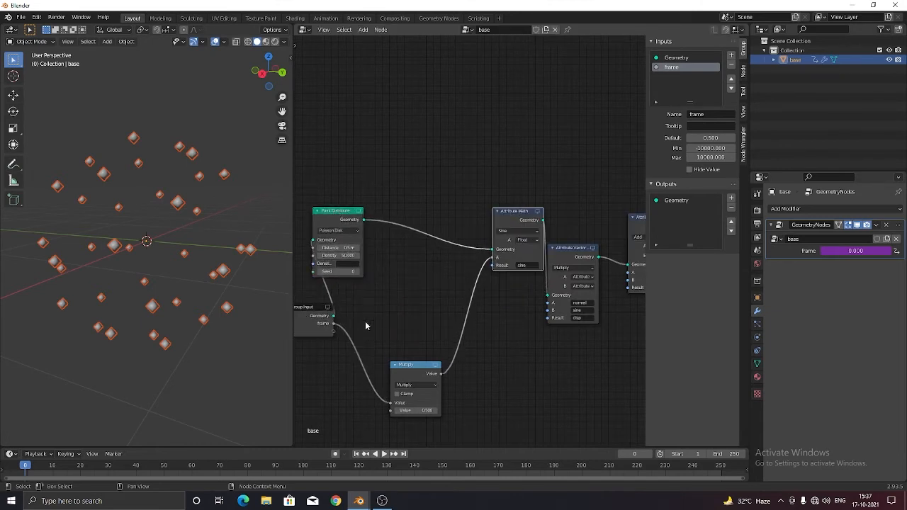
pyautogui.scroll(-1, 365, 321)
pyautogui.moveTo(362, 336); pyautogui.dragTo(406, 348, button='middle')
pyautogui.moveTo(394, 318); pyautogui.dragTo(326, 304)
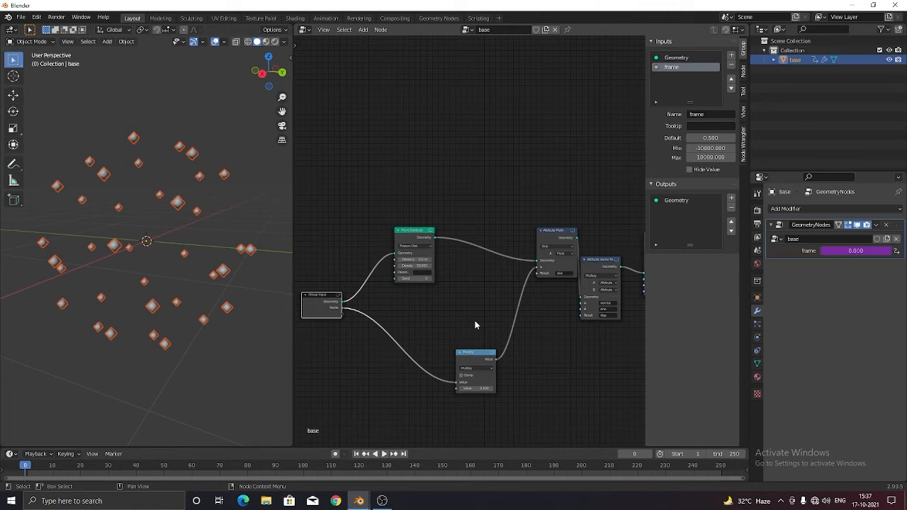
# - Add an Attribute Randomize node and insert it between Point Distribute and the Sine Attribute Math node
pyautogui.hotkey('shift', 'a')
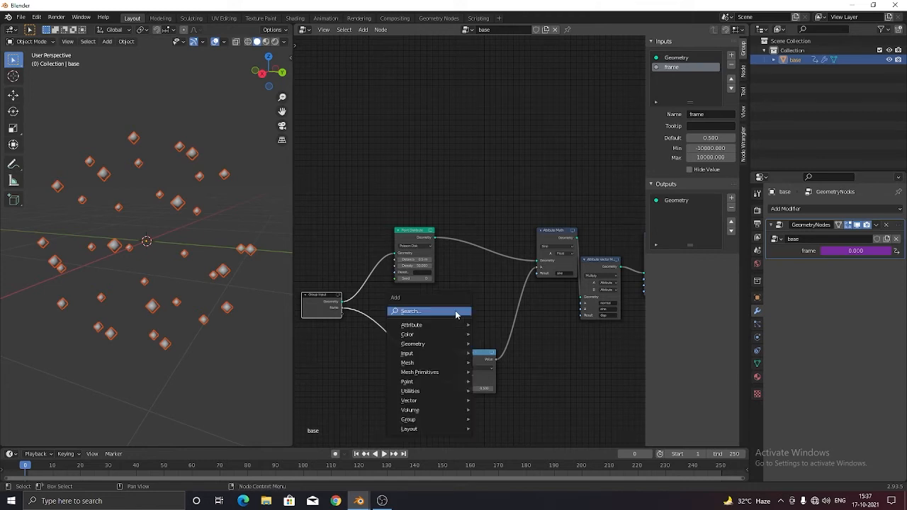
pyautogui.click(457, 312)
pyautogui.write('attri')
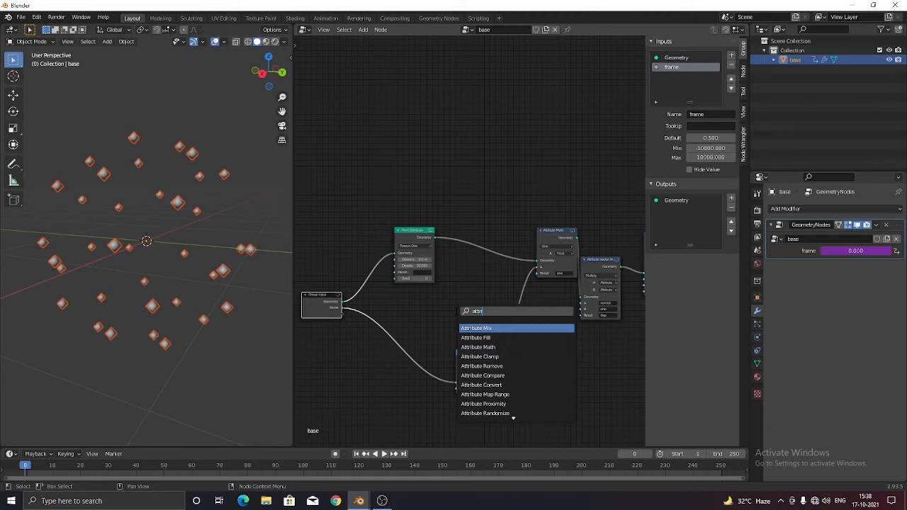
pyautogui.click(485, 413)
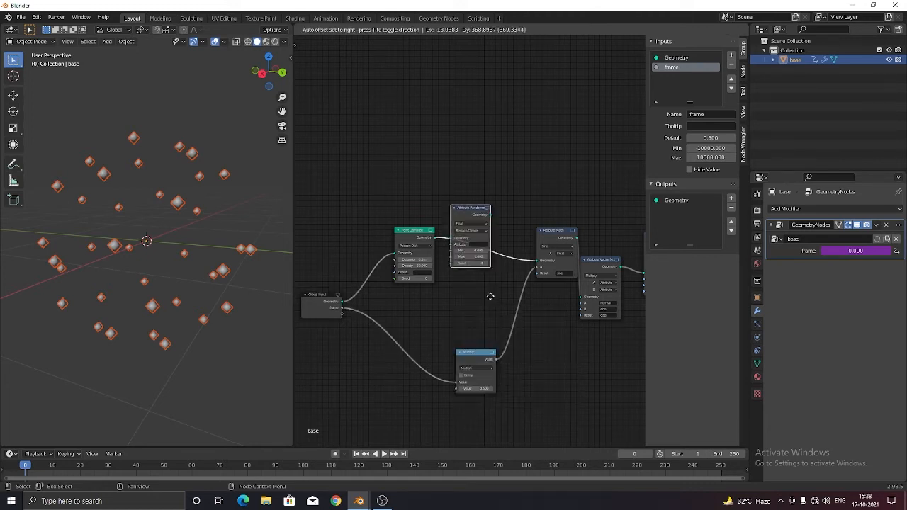
pyautogui.click(485, 320)
# - Name the Attribute Randomize node's attribute rmd and set its Max to 3
pyautogui.scroll(5, 485, 324)
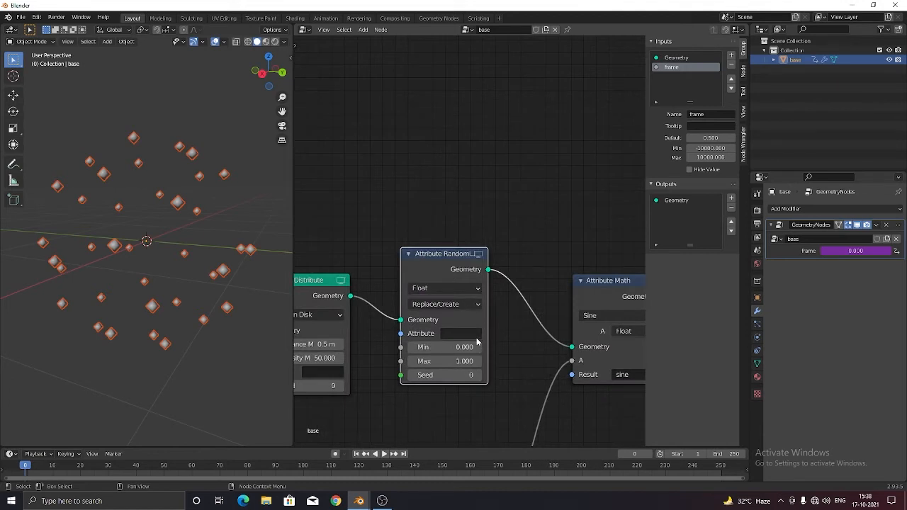
pyautogui.click(474, 335)
pyautogui.write('rnd')
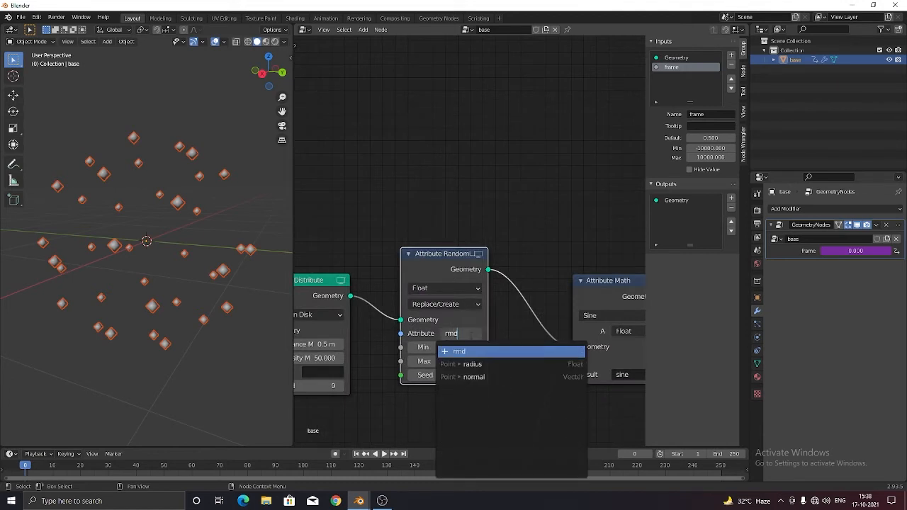
pyautogui.press('Return')
pyautogui.click(450, 360)
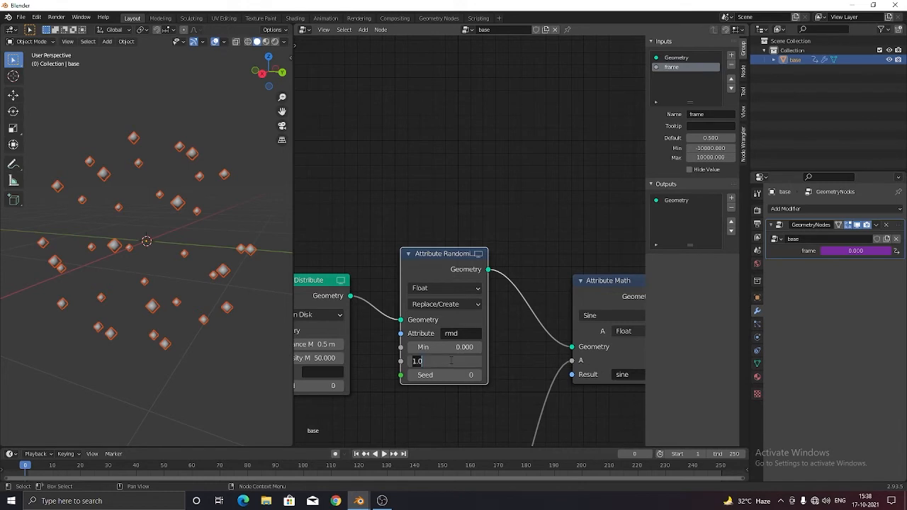
pyautogui.press('BackSpace')
pyautogui.press('Return')
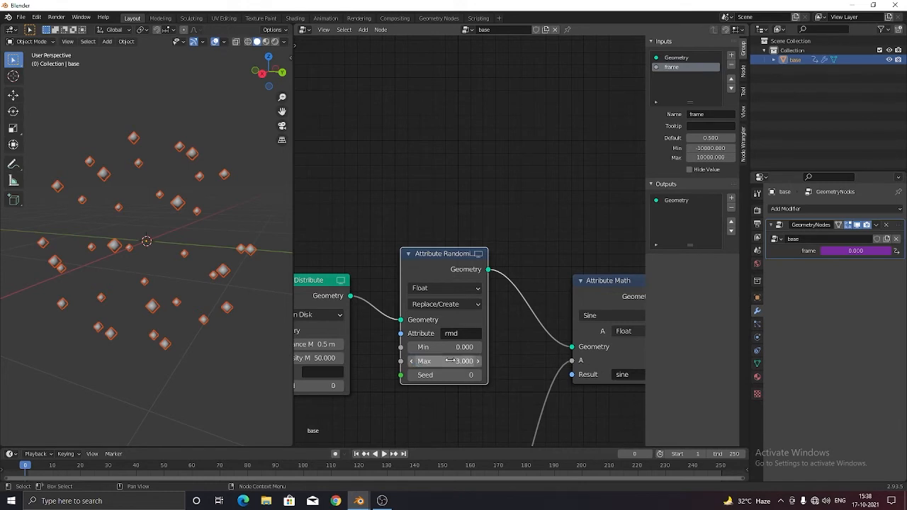
# - Play the animation to check the effect of the randomized attribute, stop it, and return to frame 1
pyautogui.scroll(-1, 375, 411)
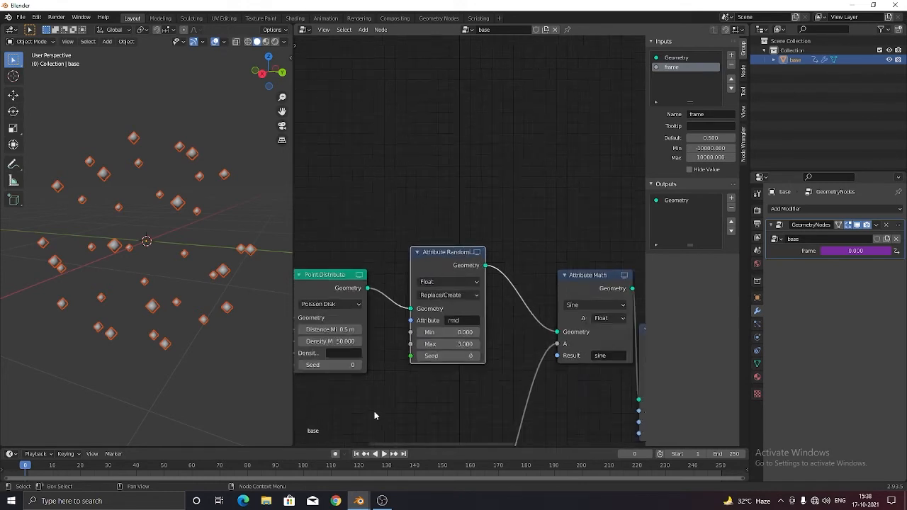
pyautogui.press('space')
pyautogui.scroll(-3, 377, 410)
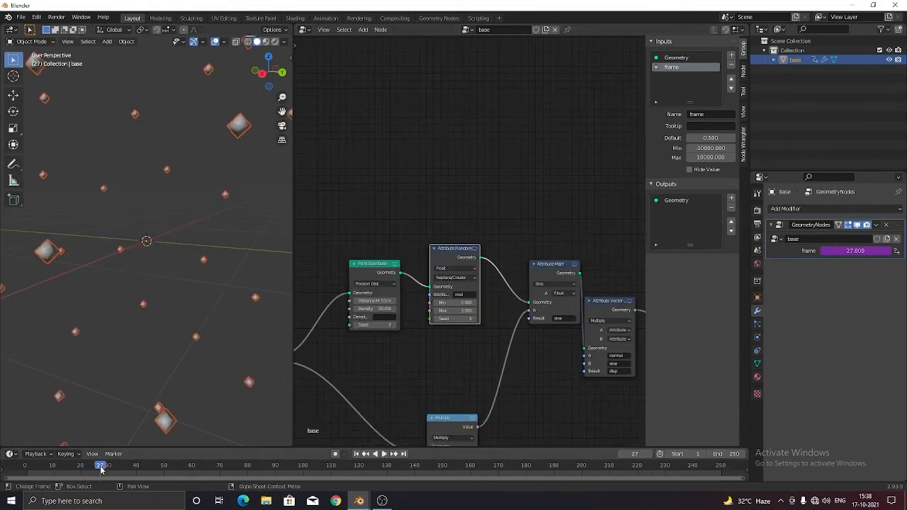
pyautogui.press('Escape')
# - Add a second Attribute Math node and insert it between Attribute Randomize and the Sine Attribute Math node
pyautogui.hotkey('shift', 'a')
pyautogui.write('a')
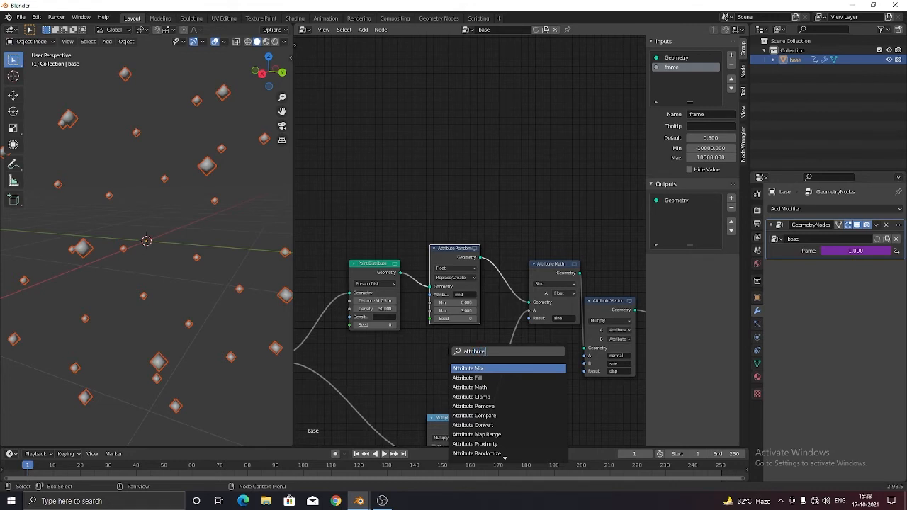
pyautogui.write('ttribute math')
pyautogui.press('Return')
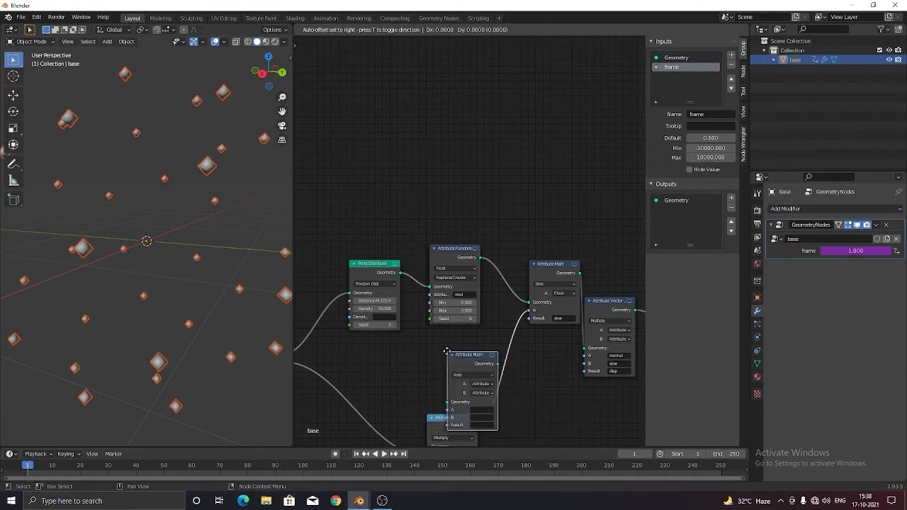
pyautogui.click(496, 249)
# - Move the Multiply value link from the Sine node's A input to A of the new Attribute Math node, and briefly play the animation
pyautogui.scroll(-3, 553, 394)
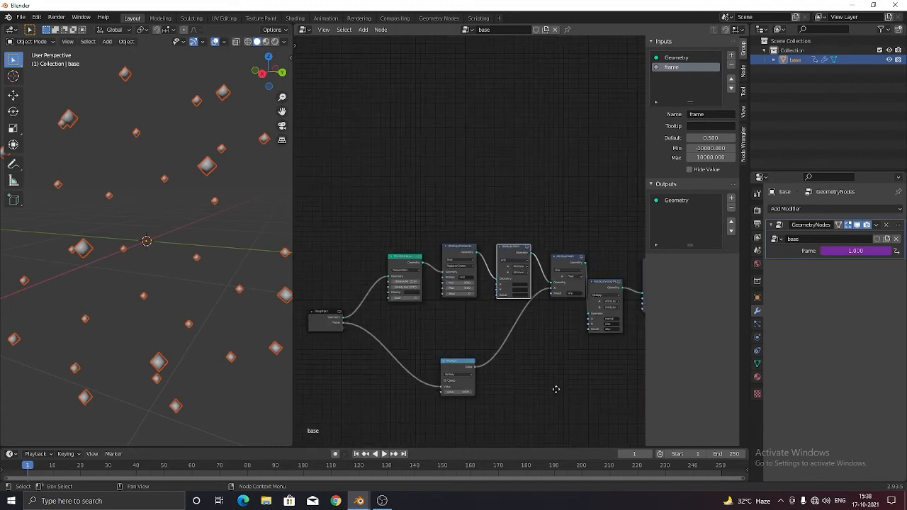
pyautogui.scroll(2, 557, 376)
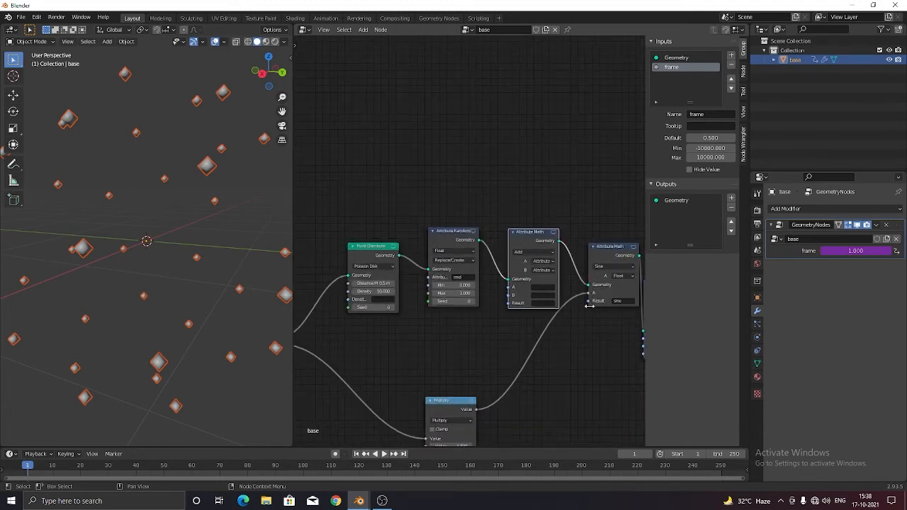
pyautogui.moveTo(590, 293); pyautogui.dragTo(507, 287)
pyautogui.scroll(-1, 567, 347)
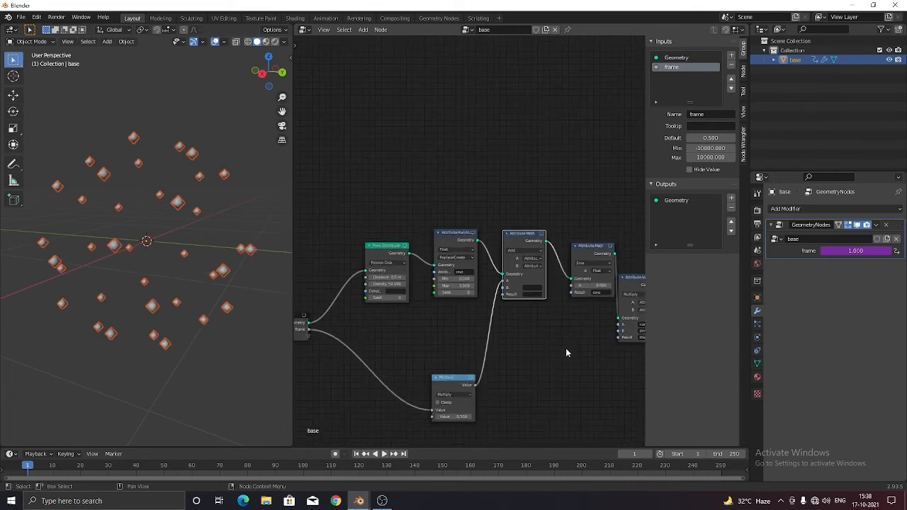
pyautogui.press('space')
pyautogui.press('space')
# - Change the Sine Attribute Math node's A input type to Attribute
pyautogui.click(600, 271)
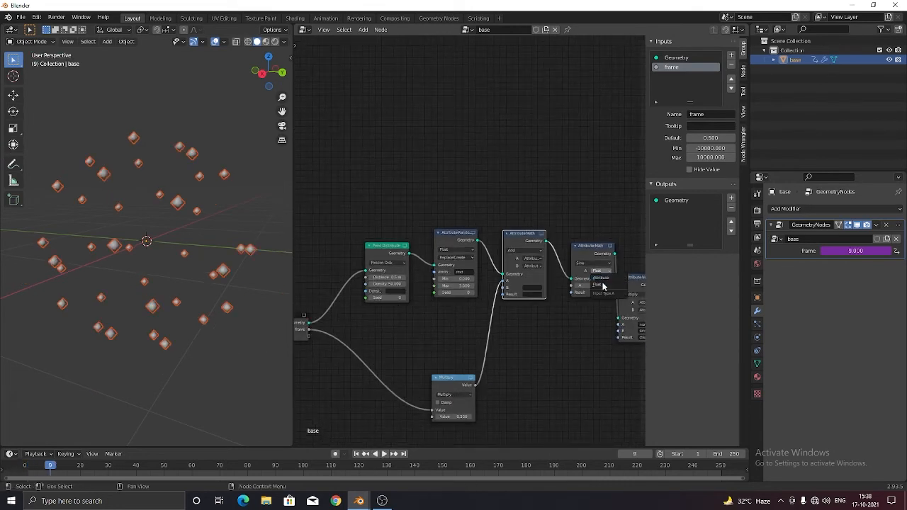
pyautogui.click(604, 279)
pyautogui.scroll(3, 588, 319)
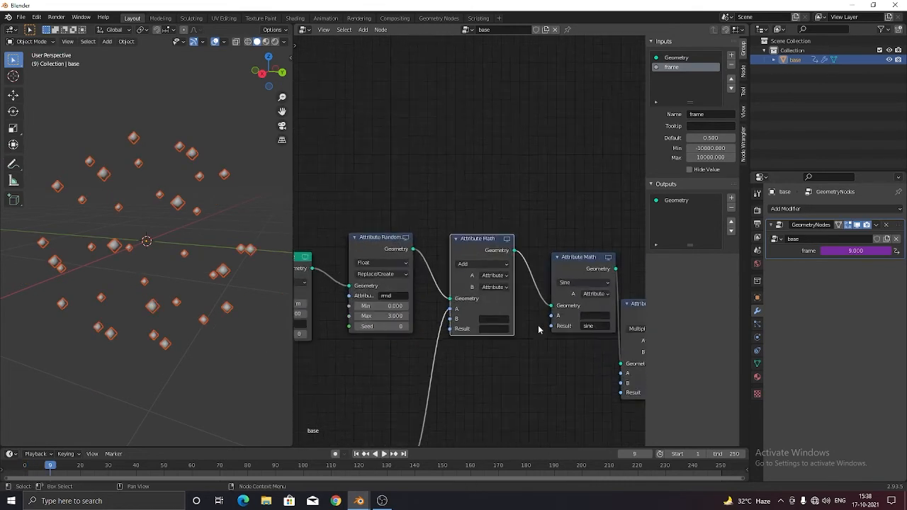
pyautogui.click(594, 317)
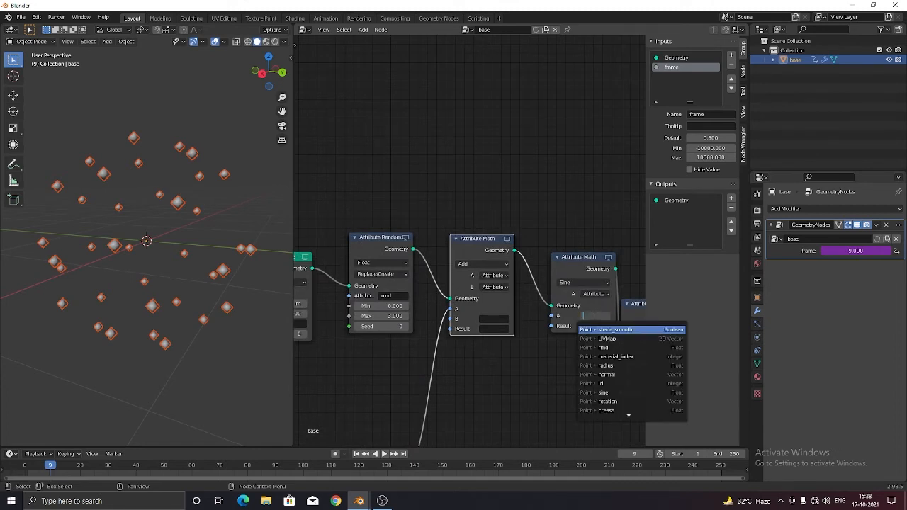
pyautogui.write('frame')
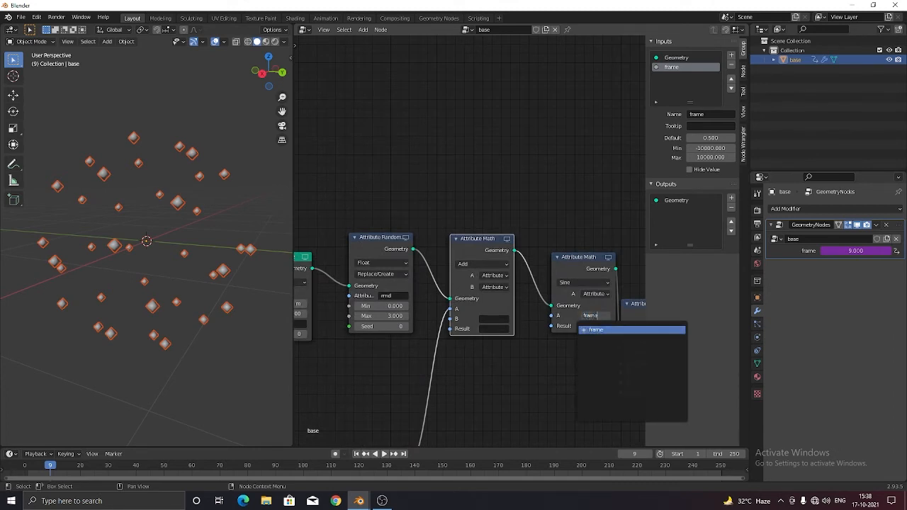
pyautogui.press('BackSpace')
pyautogui.press('BackSpace')
pyautogui.press('BackSpace')
pyautogui.press('BackSpace')
pyautogui.press('BackSpace')
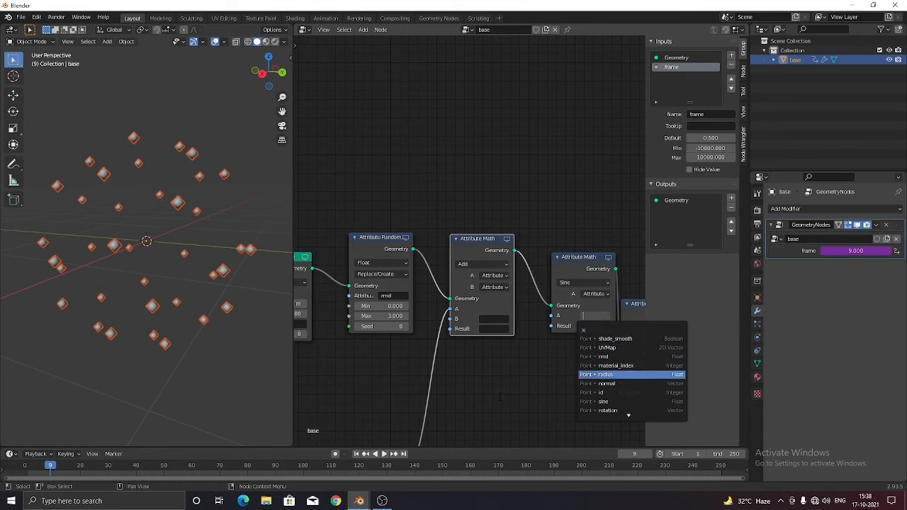
pyautogui.click(490, 322)
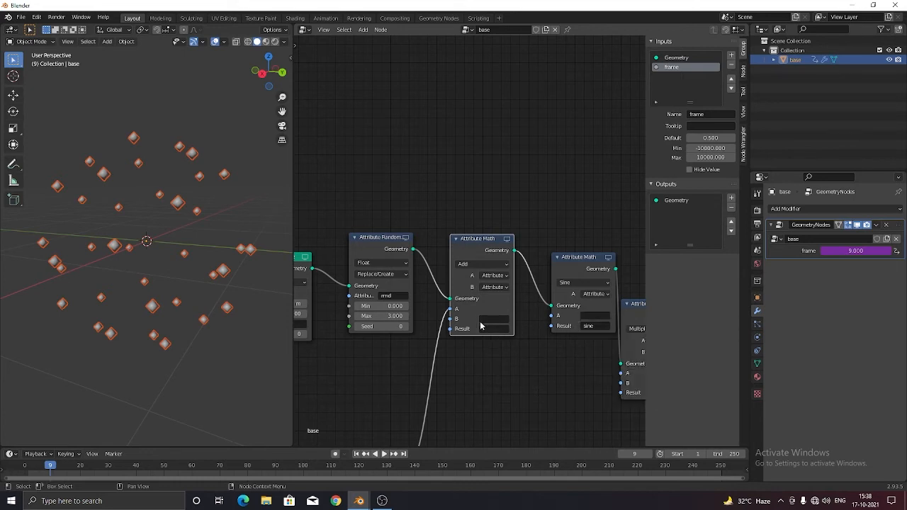
# - Move the Multiply value link to input B of the Add Attribute Math node and set its input A to the attribute rnd
pyautogui.moveTo(450, 309); pyautogui.dragTo(450, 320)
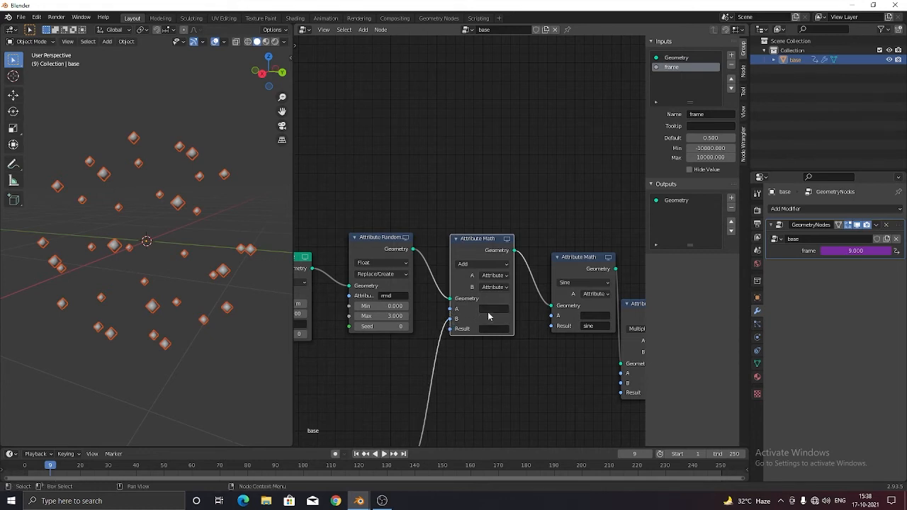
pyautogui.click(489, 312)
pyautogui.write('rnd')
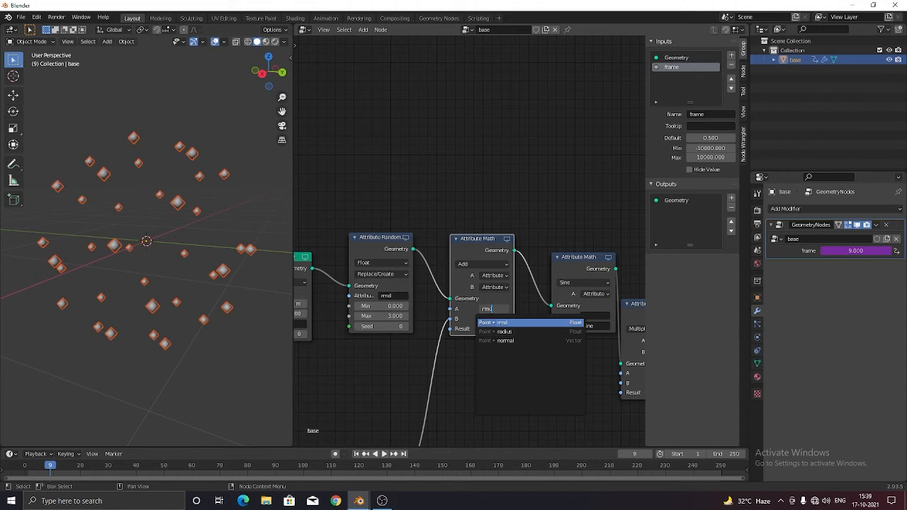
pyautogui.press('Return')
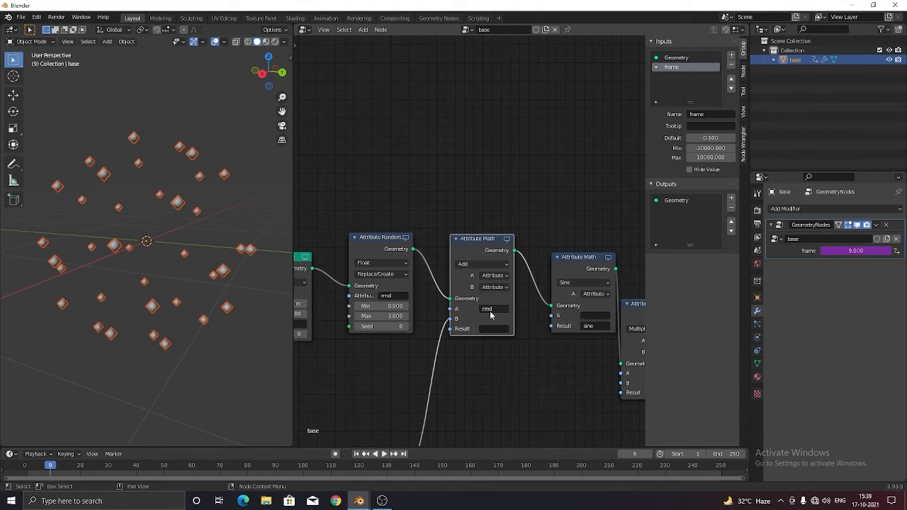
# - Change input B of the Add Attribute Math node to Float and connect the Multiply node's value to it
pyautogui.click(495, 287)
pyautogui.click(490, 304)
pyautogui.scroll(-2, 478, 345)
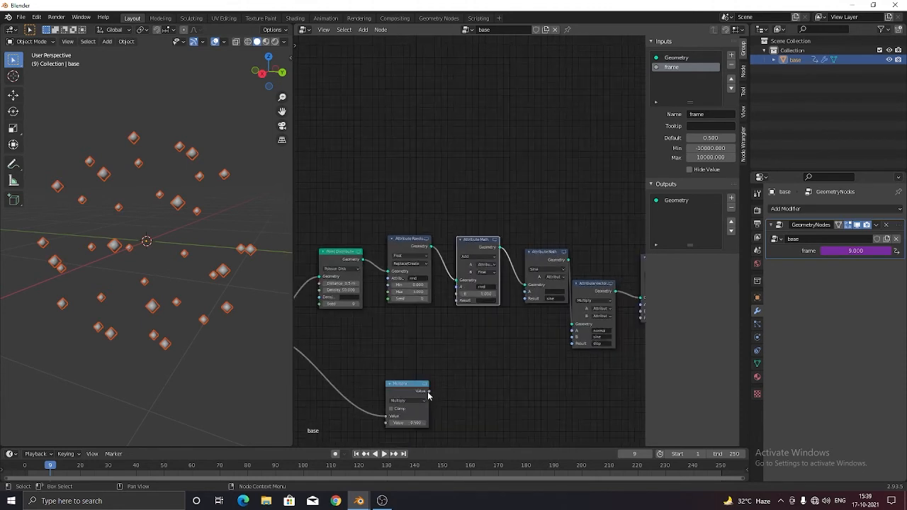
pyautogui.moveTo(429, 391); pyautogui.dragTo(459, 293)
pyautogui.scroll(2, 489, 322)
# - Name the Add Attribute Math node's result frame and use frame as input A of the Sine Attribute Math node
pyautogui.click(492, 323)
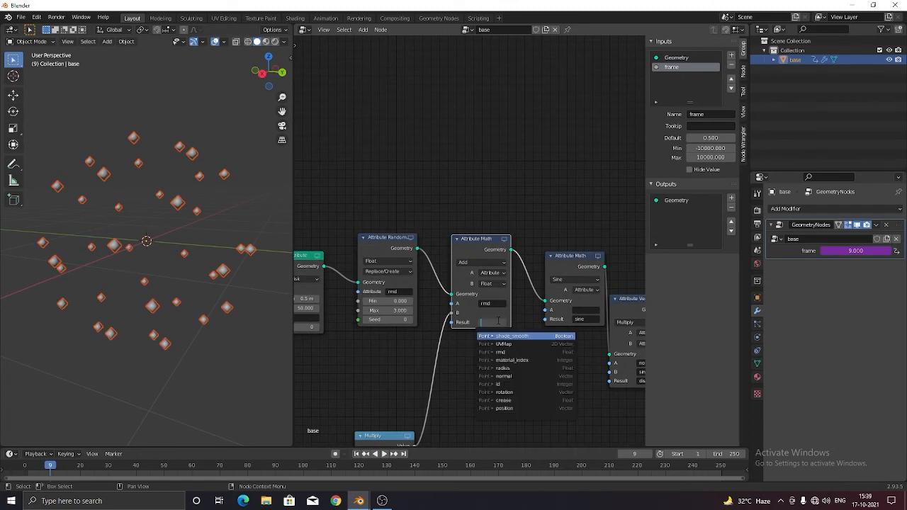
pyautogui.write('frame')
pyautogui.press('Return')
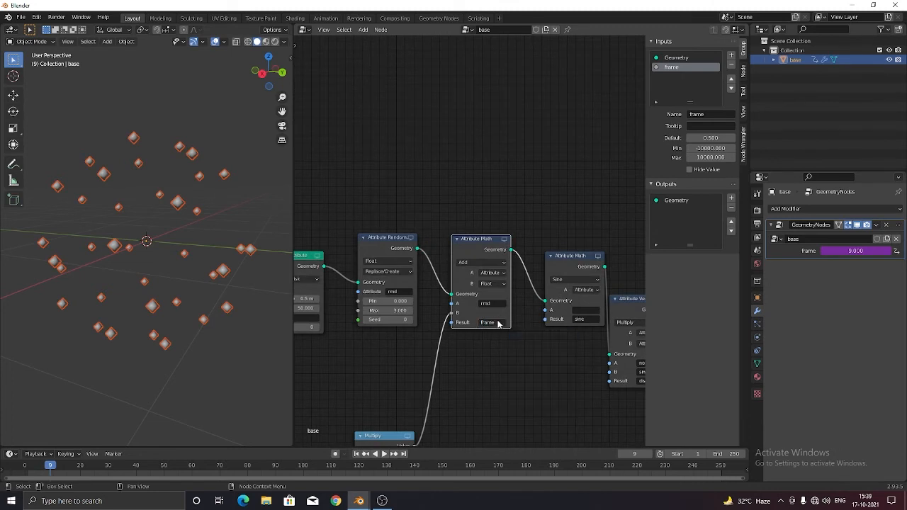
pyautogui.click(588, 310)
pyautogui.write('frame')
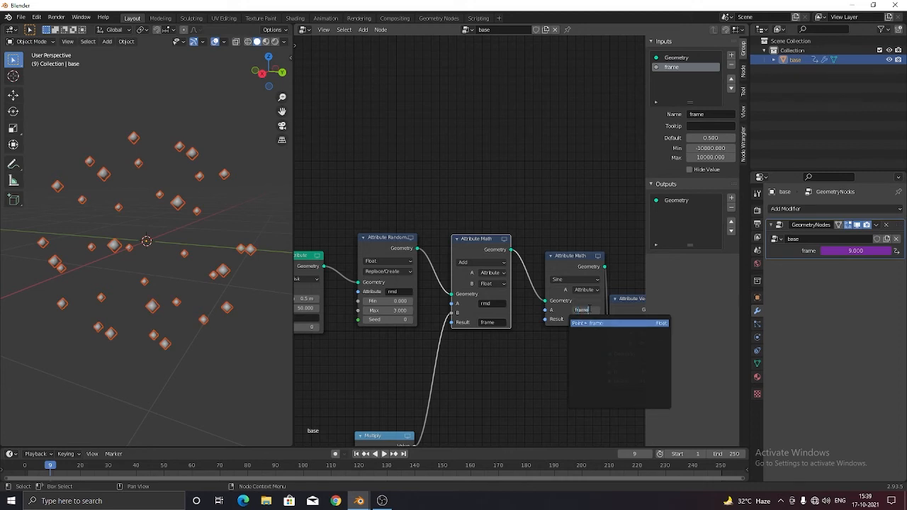
pyautogui.press('Return')
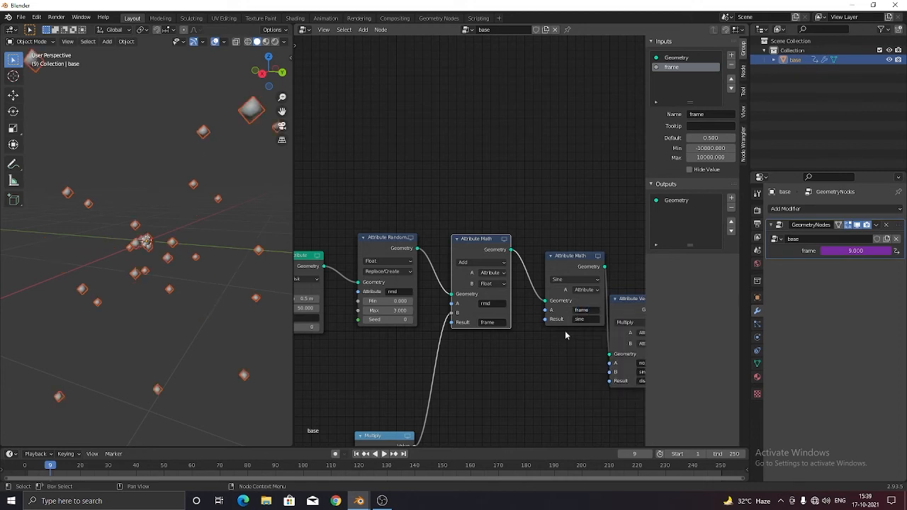
# - Play the animation from the start in an enlarged 3D viewport to check the displaced points, and stop it at frame 1
pyautogui.scroll(-2, 565, 330)
pyautogui.hotkey('shift', 'Left')
pyautogui.press('space')
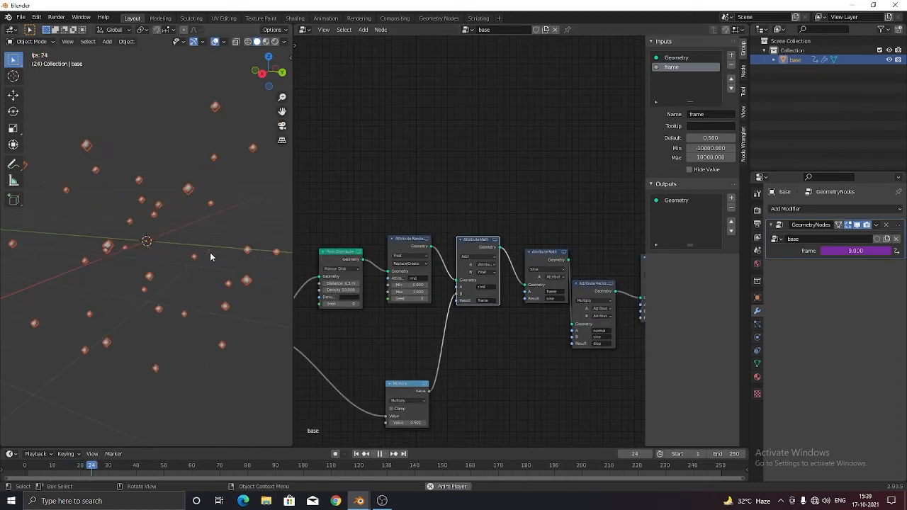
pyautogui.moveTo(293, 217); pyautogui.dragTo(647, 226)
pyautogui.moveTo(621, 73); pyautogui.dragTo(680, 72)
pyautogui.click(315, 468)
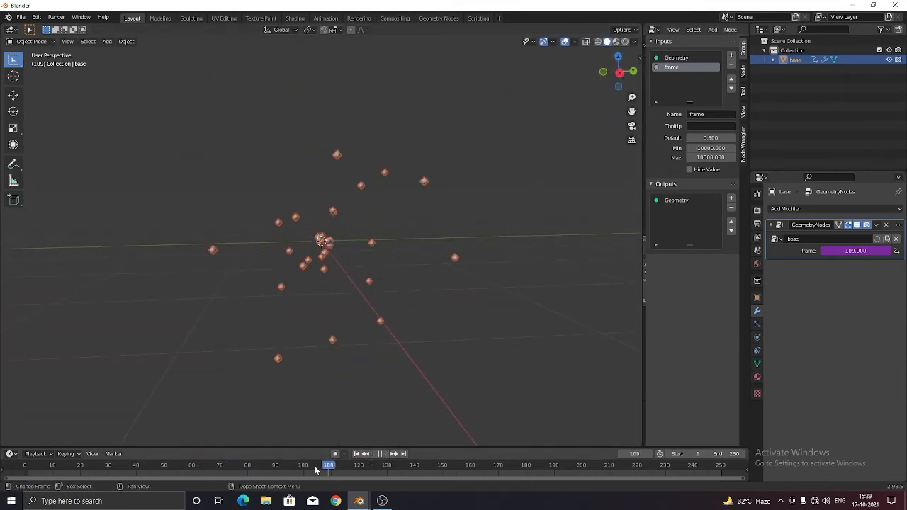
pyautogui.moveTo(315, 467); pyautogui.dragTo(27, 431)
pyautogui.press('space')
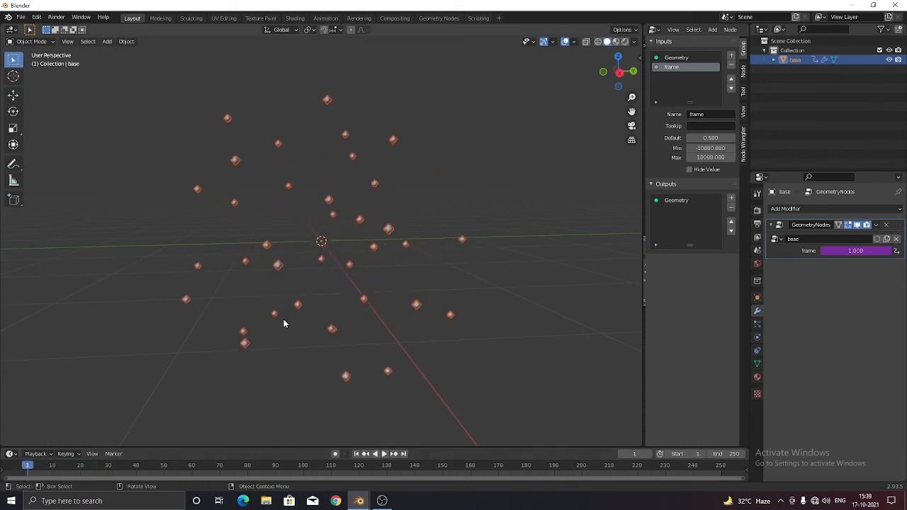
# - Examine the distribution of the points from several angles at frame 1
pyautogui.moveTo(619, 71); pyautogui.dragTo(416, 183)
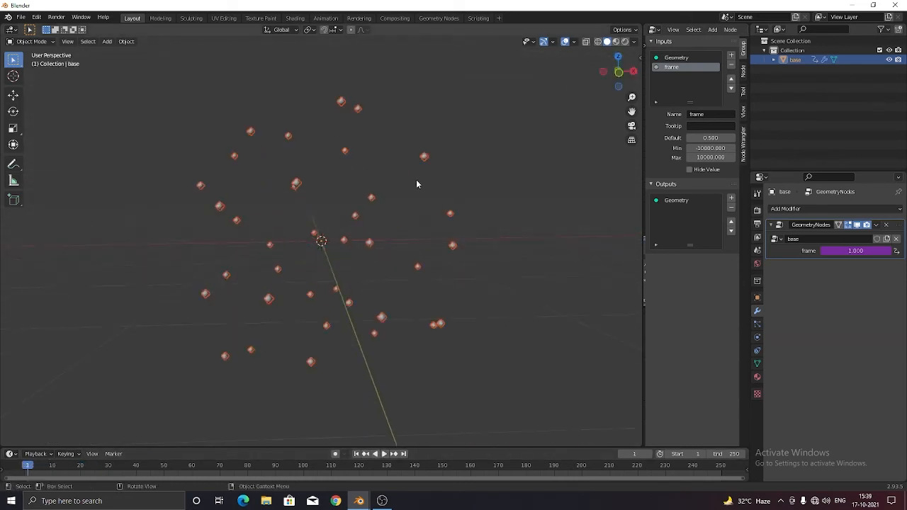
pyautogui.scroll(4, 371, 242)
pyautogui.scroll(-4, 371, 242)
pyautogui.moveTo(624, 66); pyautogui.dragTo(787, 76)
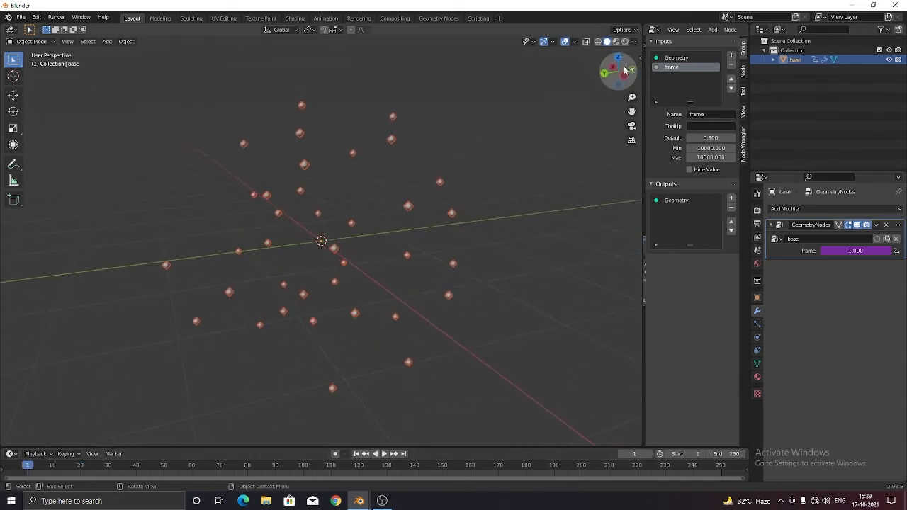
# - Widen the node editor and examine the complete node tree from Group Input to Group Output
pyautogui.moveTo(644, 163); pyautogui.dragTo(569, 169)
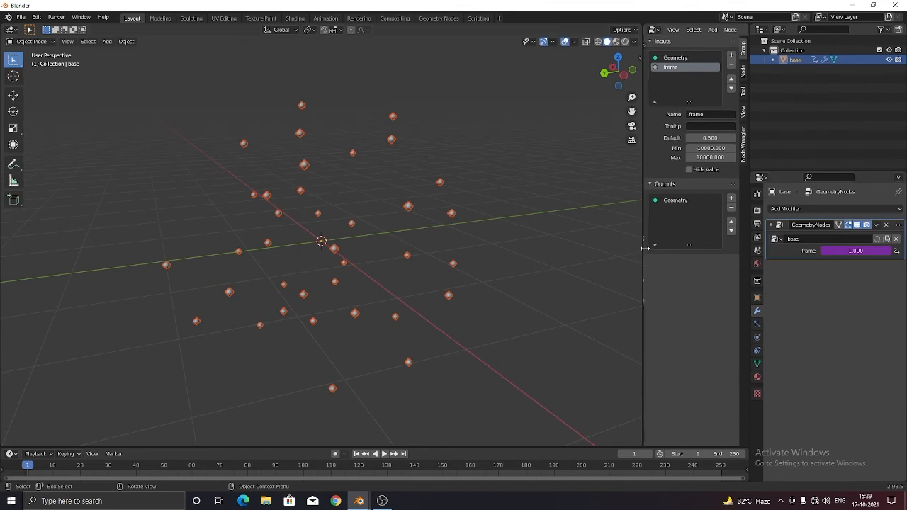
pyautogui.press('n')
pyautogui.moveTo(642, 241); pyautogui.dragTo(228, 223)
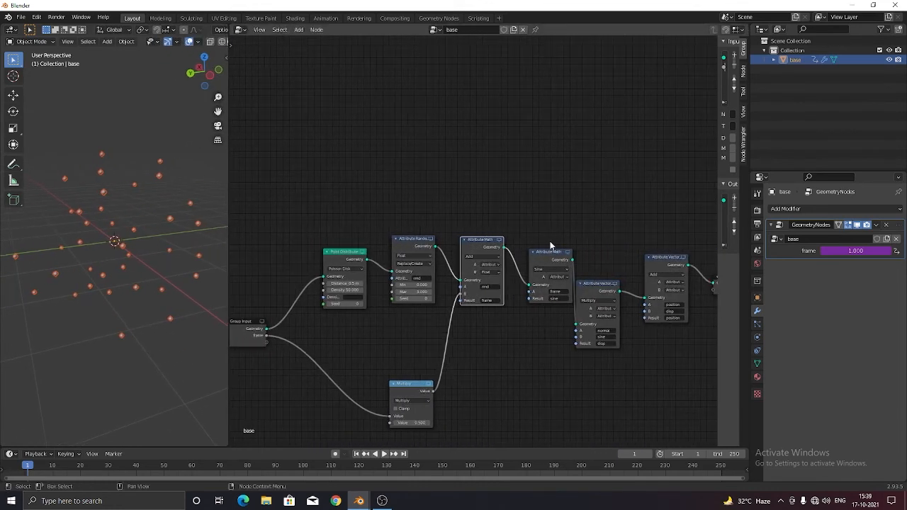
pyautogui.scroll(-5, 548, 249)
pyautogui.moveTo(518, 308); pyautogui.dragTo(517, 260, button='middle')
pyautogui.scroll(-1, 518, 259)
pyautogui.scroll(2, 516, 262)
pyautogui.scroll(-1, 531, 281)
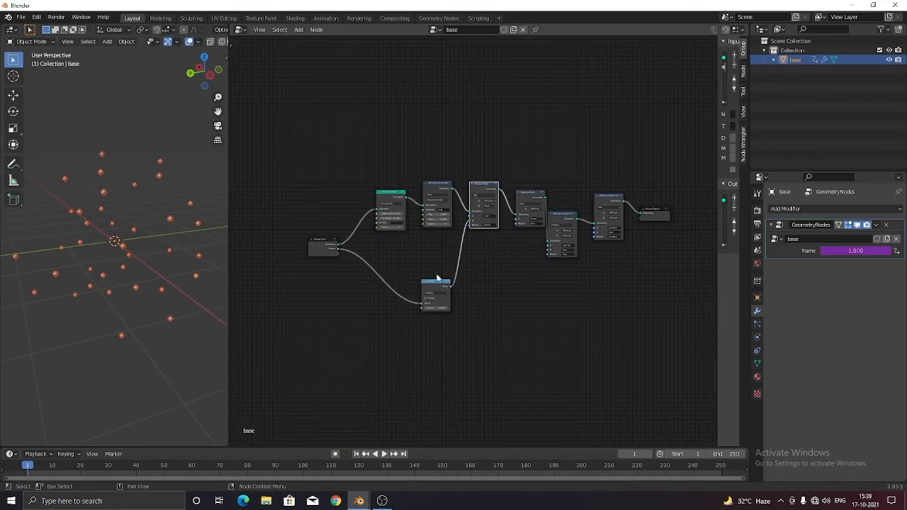
# - Enlarge the 3D viewport beside the full node tree, play the animation, and stop it at frame 53
pyautogui.moveTo(232, 239); pyautogui.dragTo(385, 239)
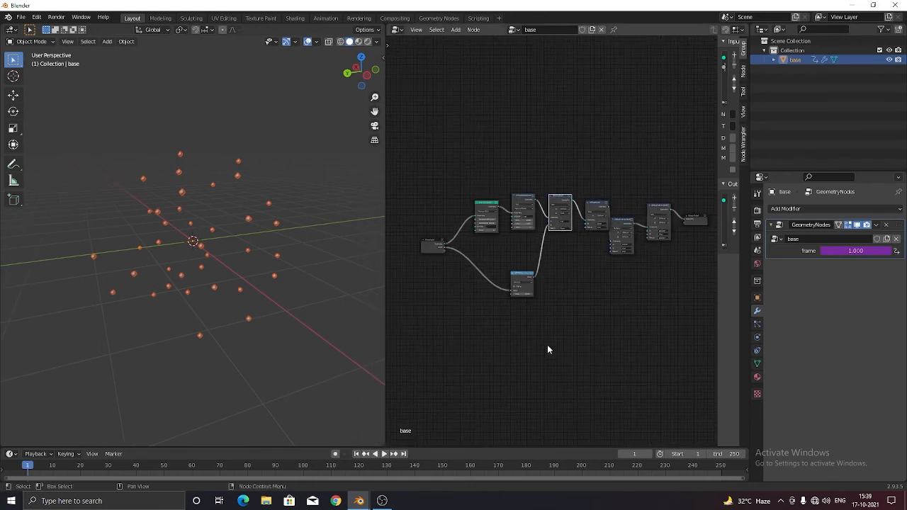
pyautogui.press('space')
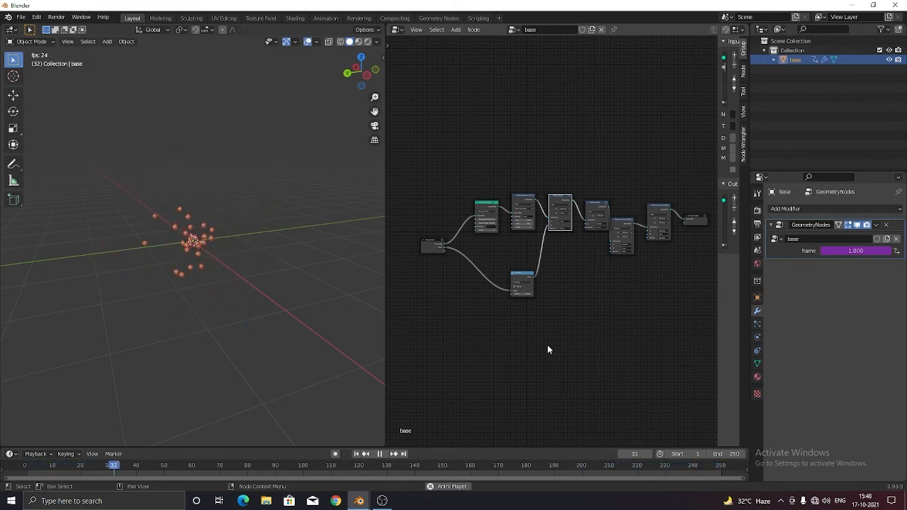
pyautogui.press('space')
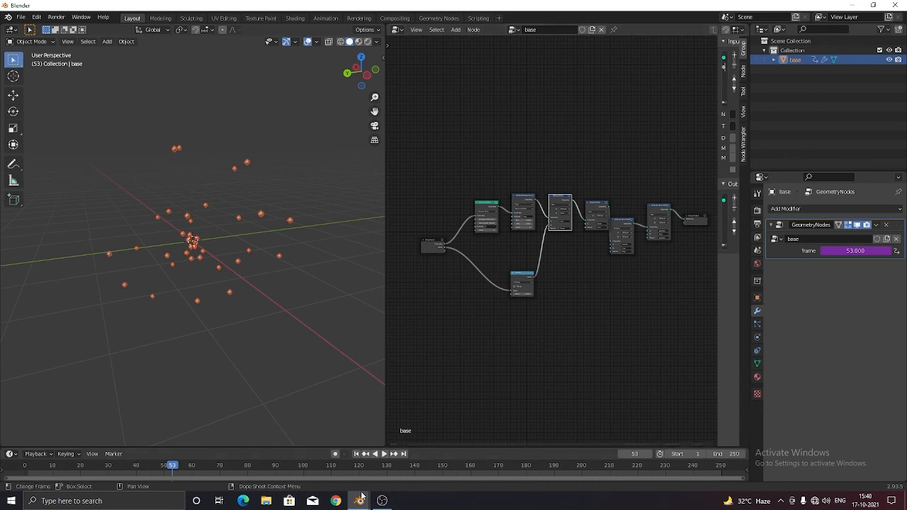
# - Switch to the Blender window with octopus ball.blend to view the finished ball scene
pyautogui.moveTo(360, 499)
pyautogui.click(309, 459)
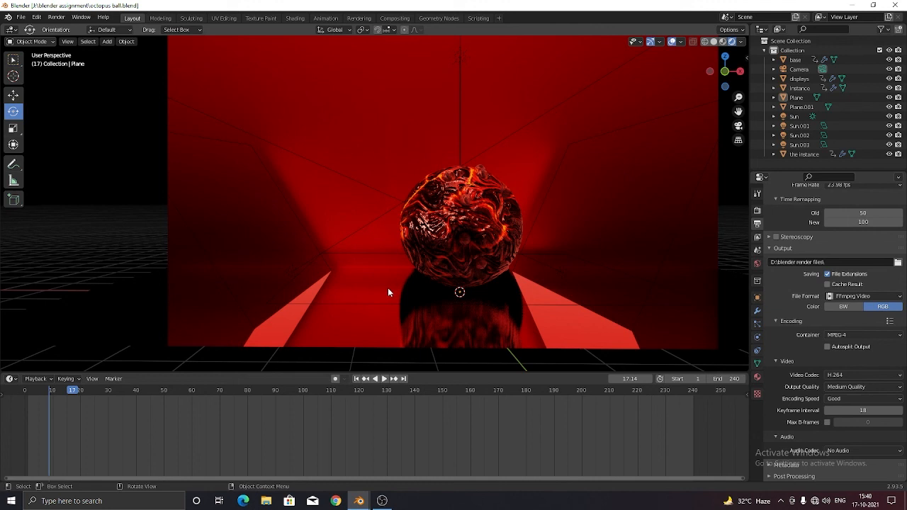
pyautogui.click(382, 501)
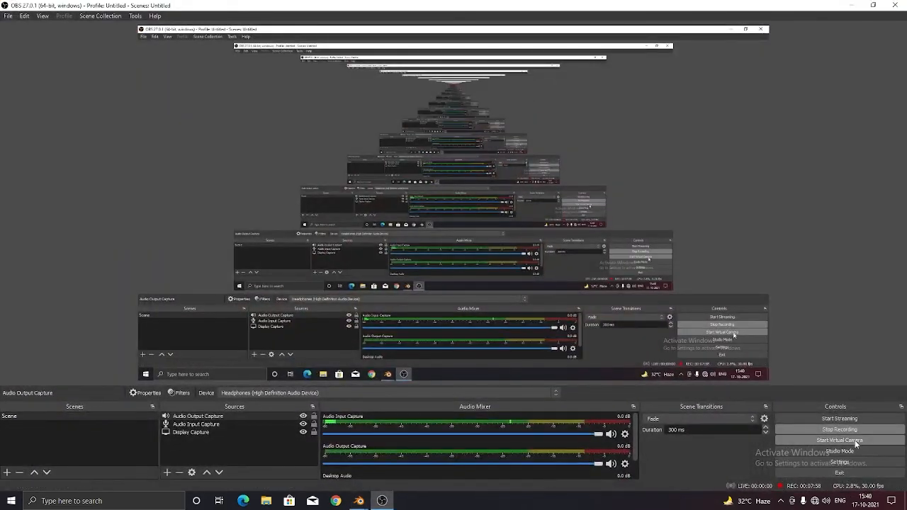
pyautogui.click(850, 432)
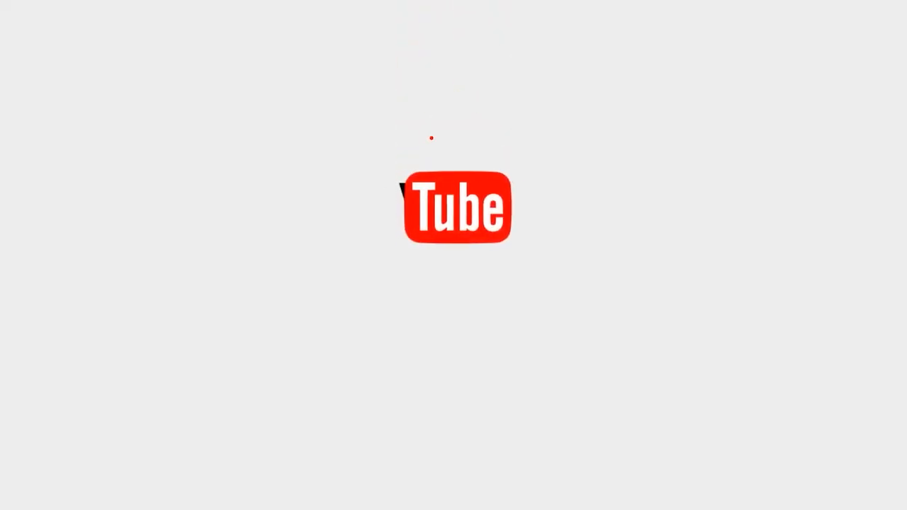